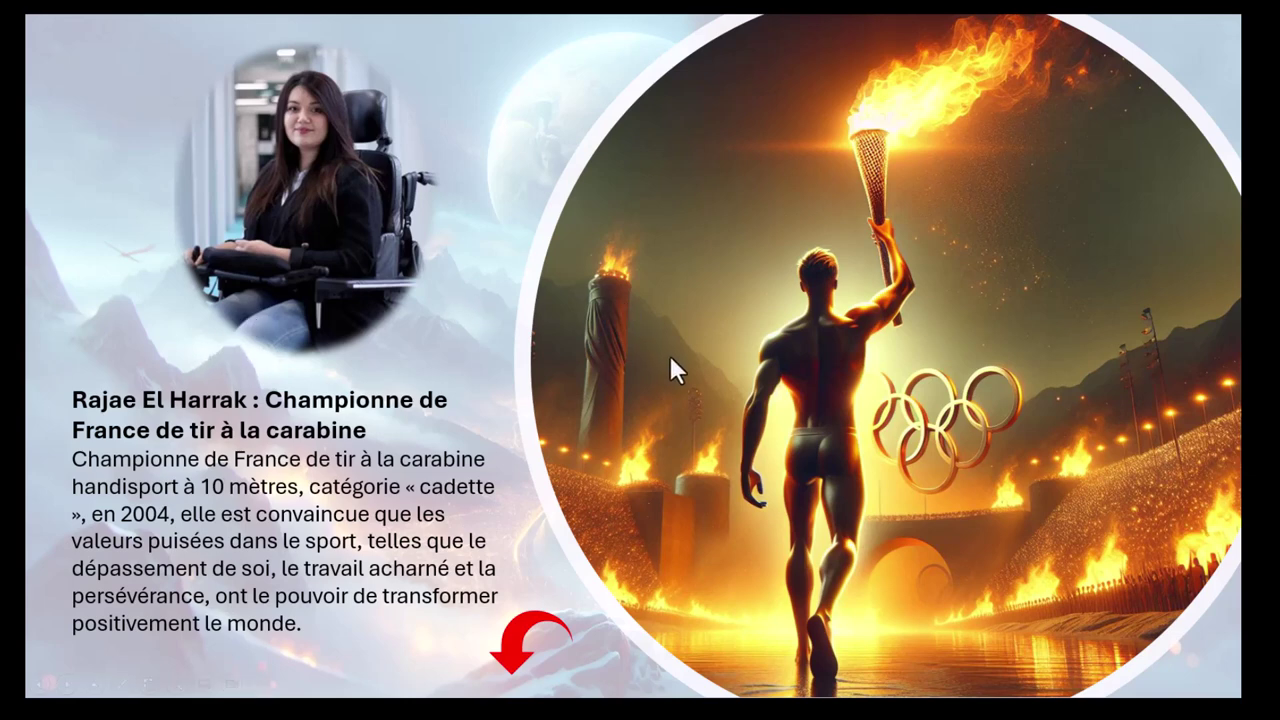
Step: Return from the shooter's bio, then zoom into the cyclist, sailor and judoka bios, returning to the overview between each
click(558, 636)
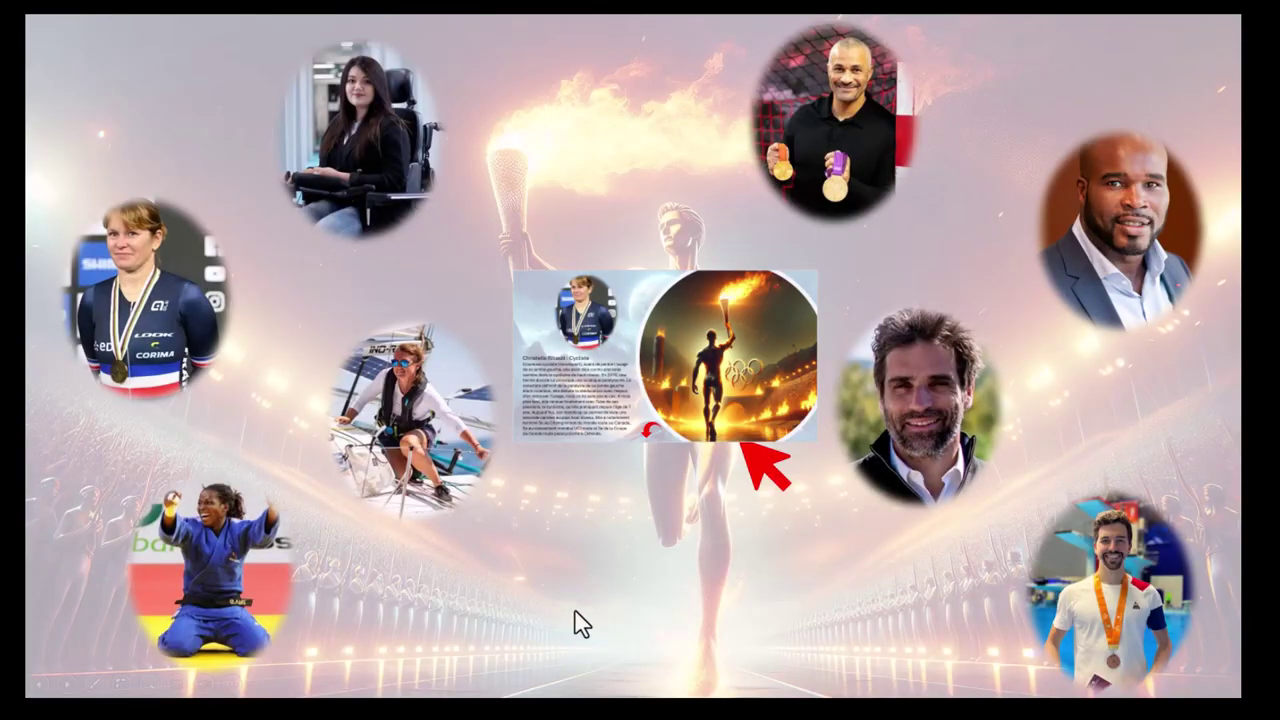
click(591, 345)
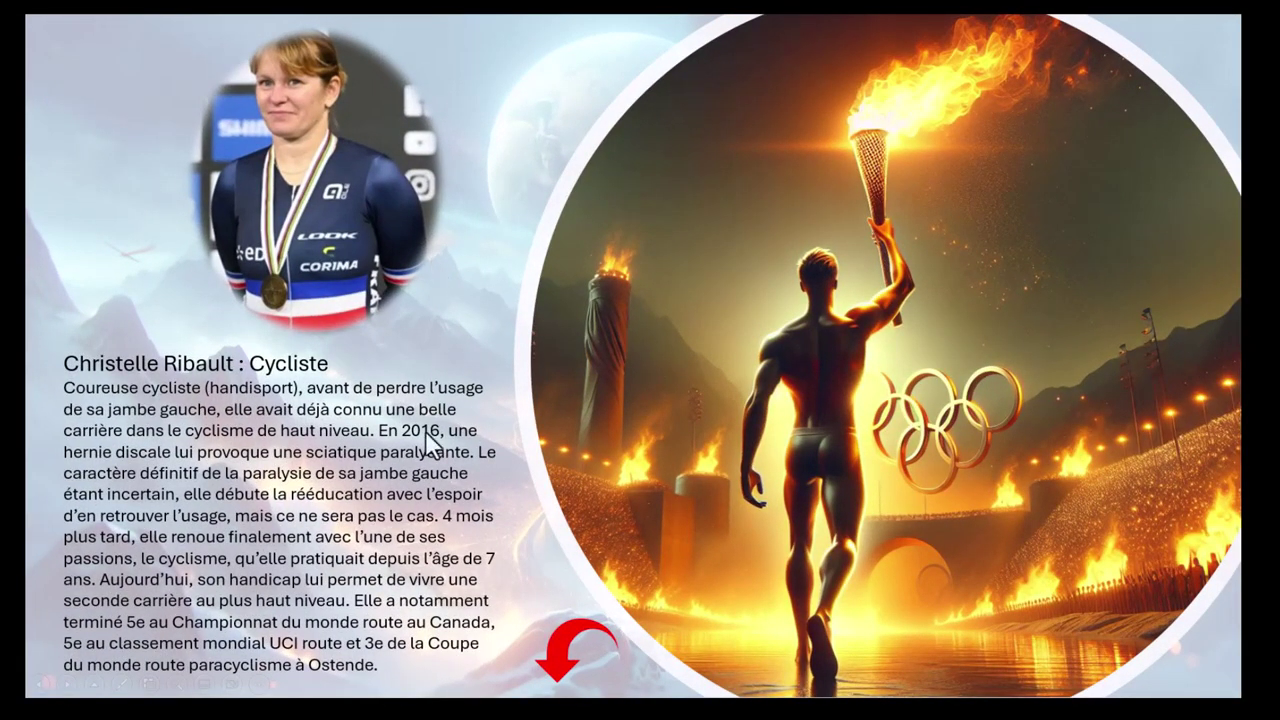
click(565, 645)
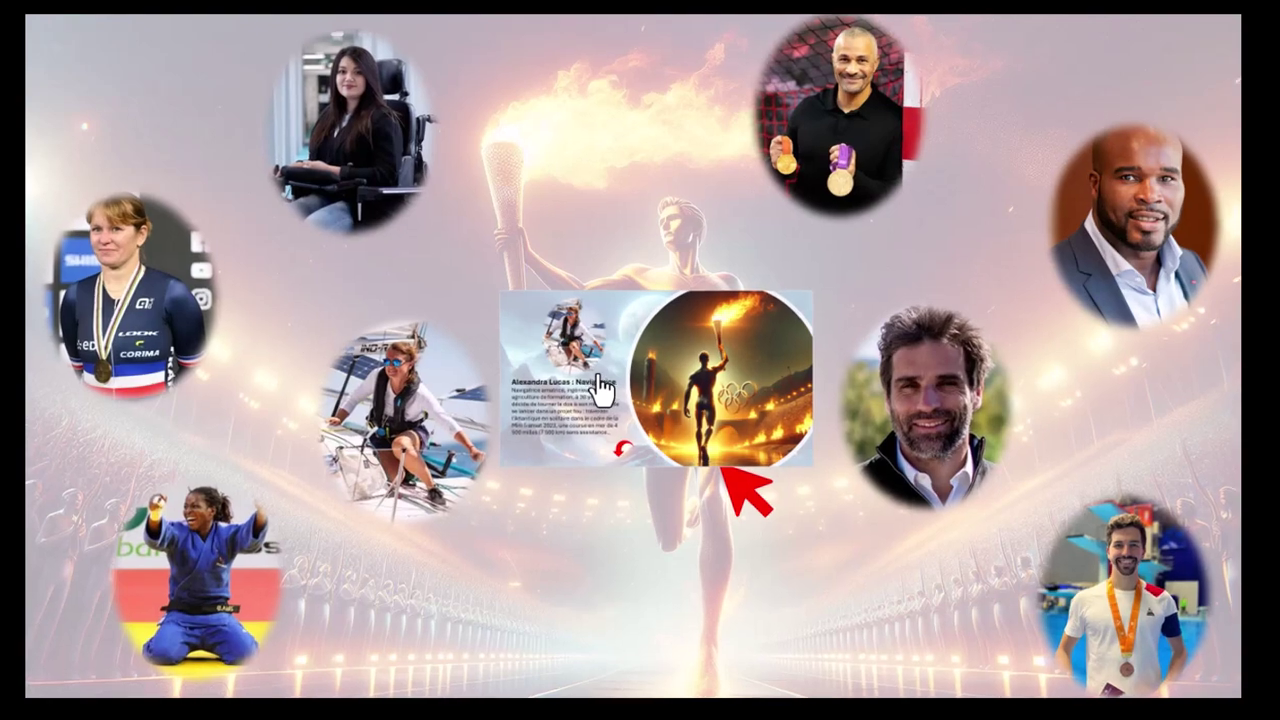
click(599, 378)
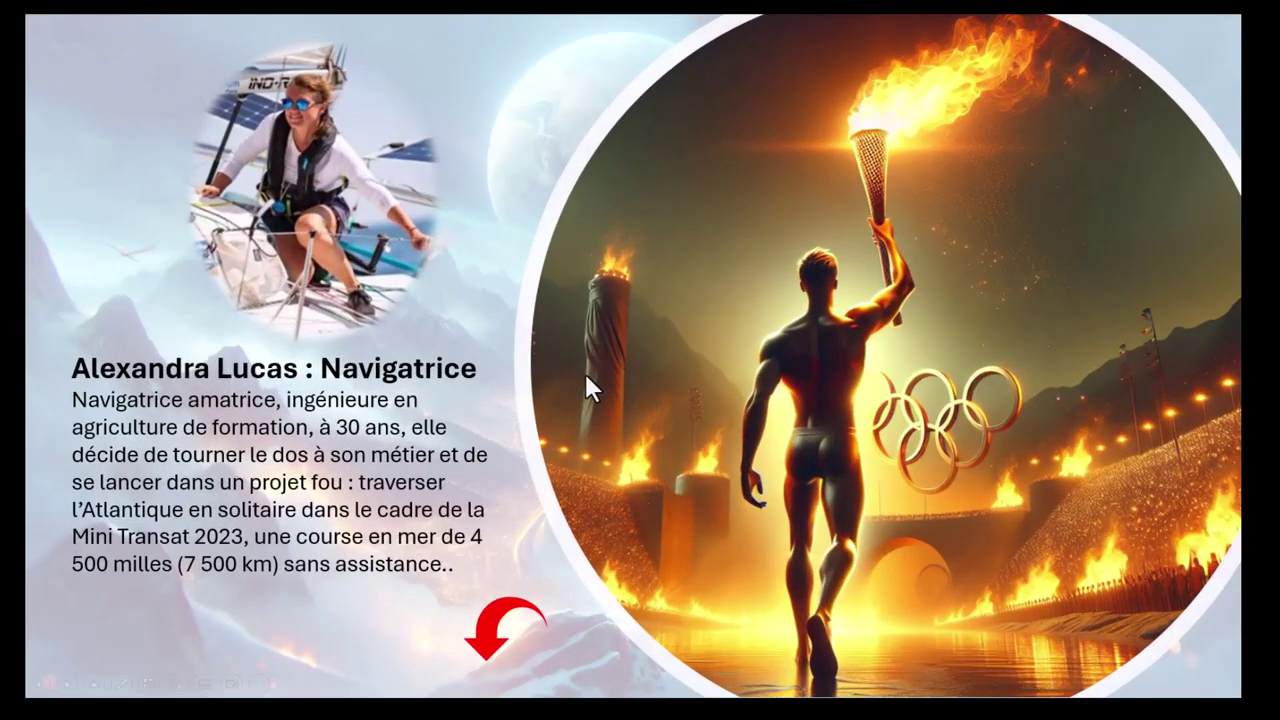
click(512, 607)
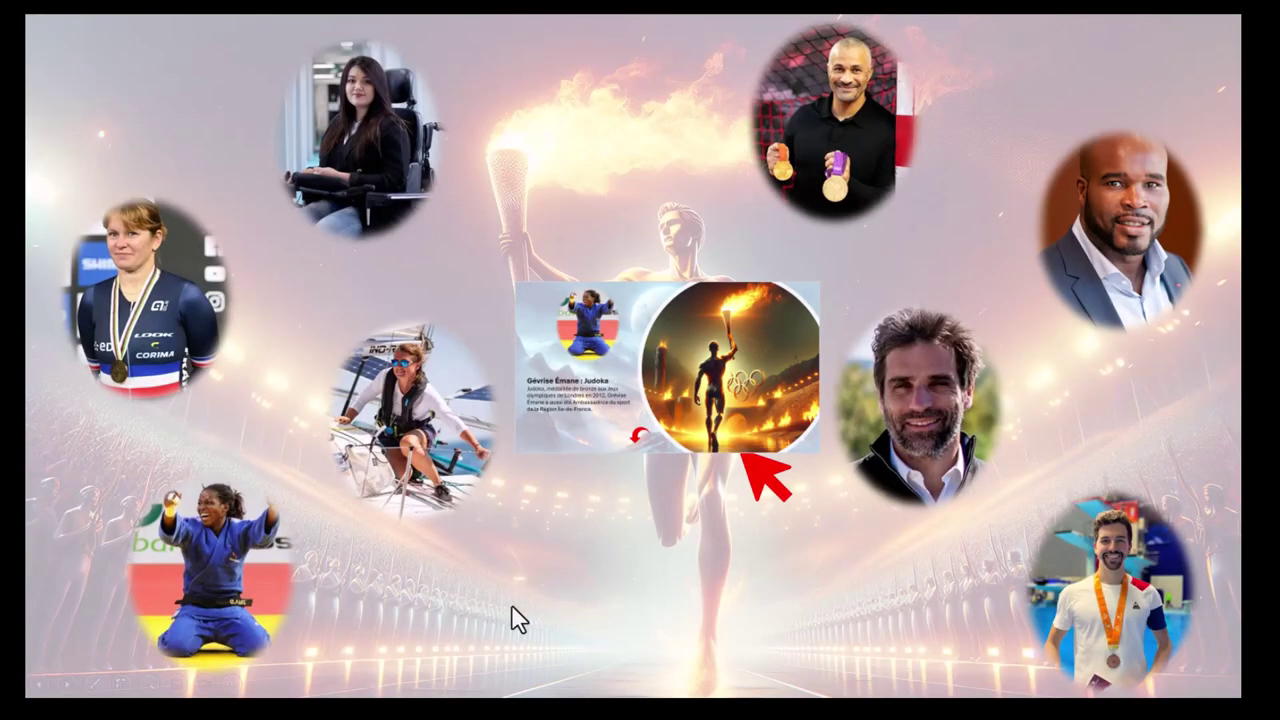
click(614, 356)
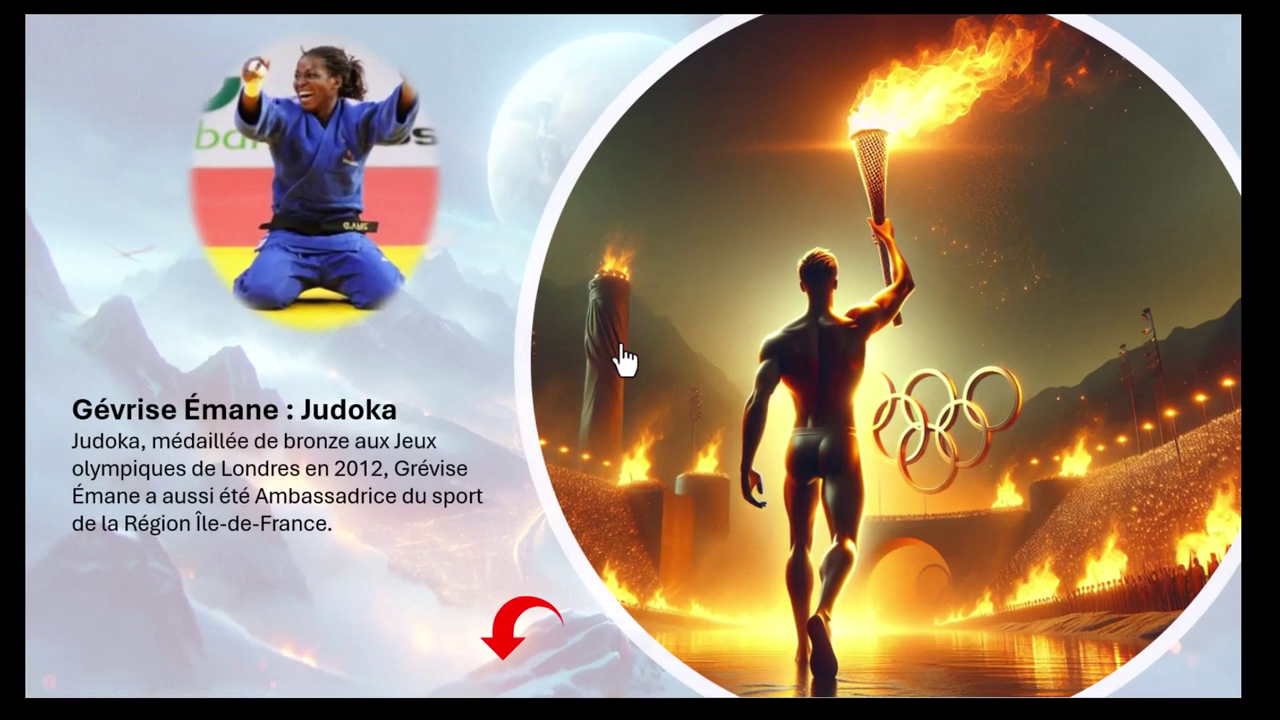
Step: Return from the judoka's bio and view the handball player's and boxer's bios
click(523, 631)
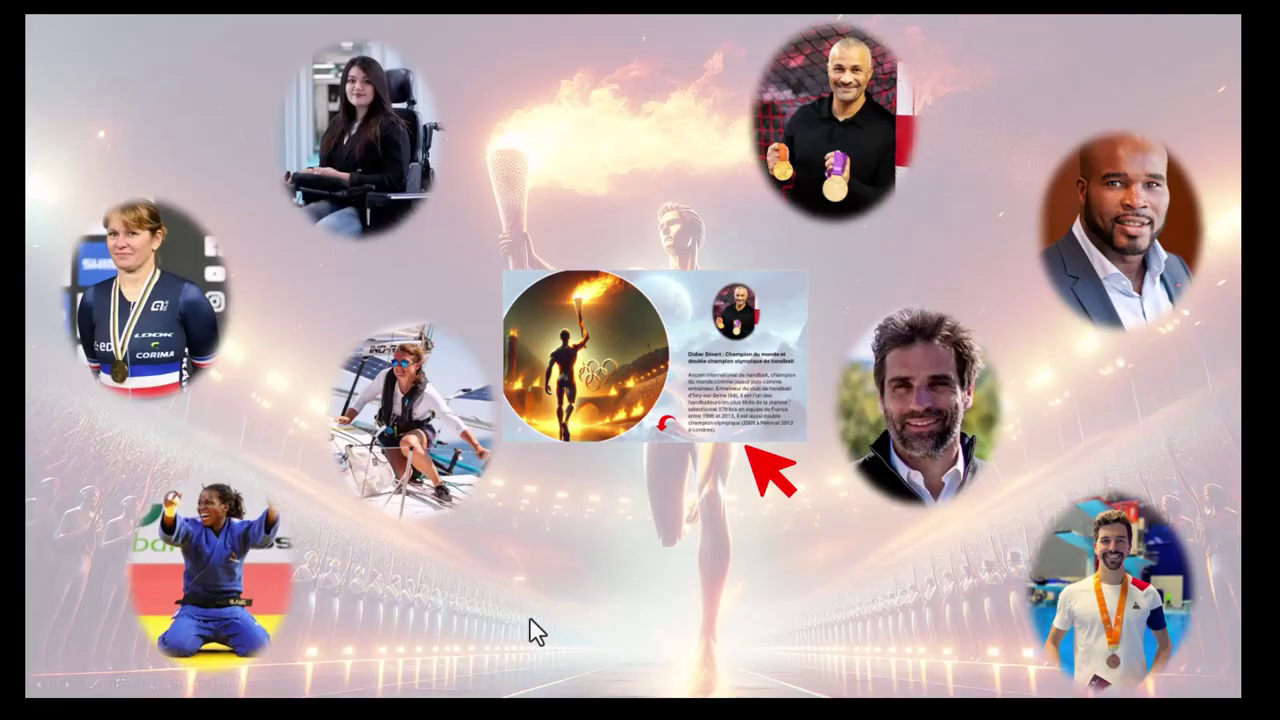
click(676, 343)
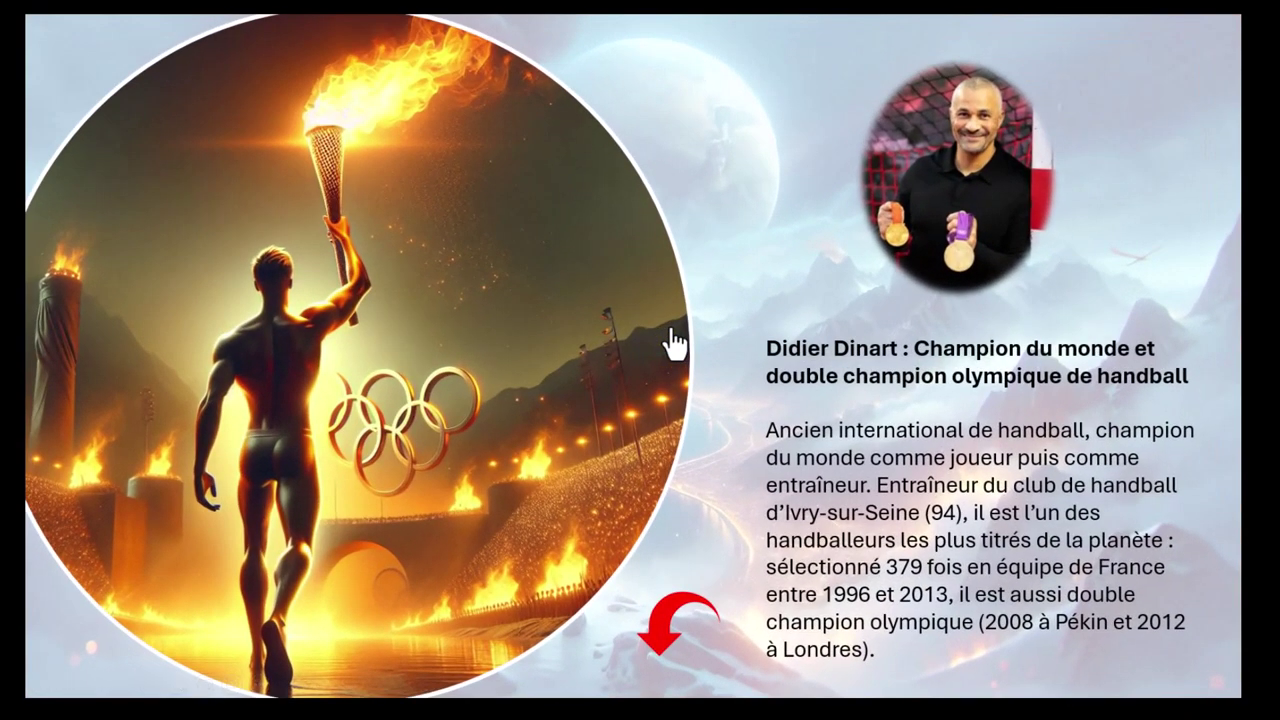
click(698, 598)
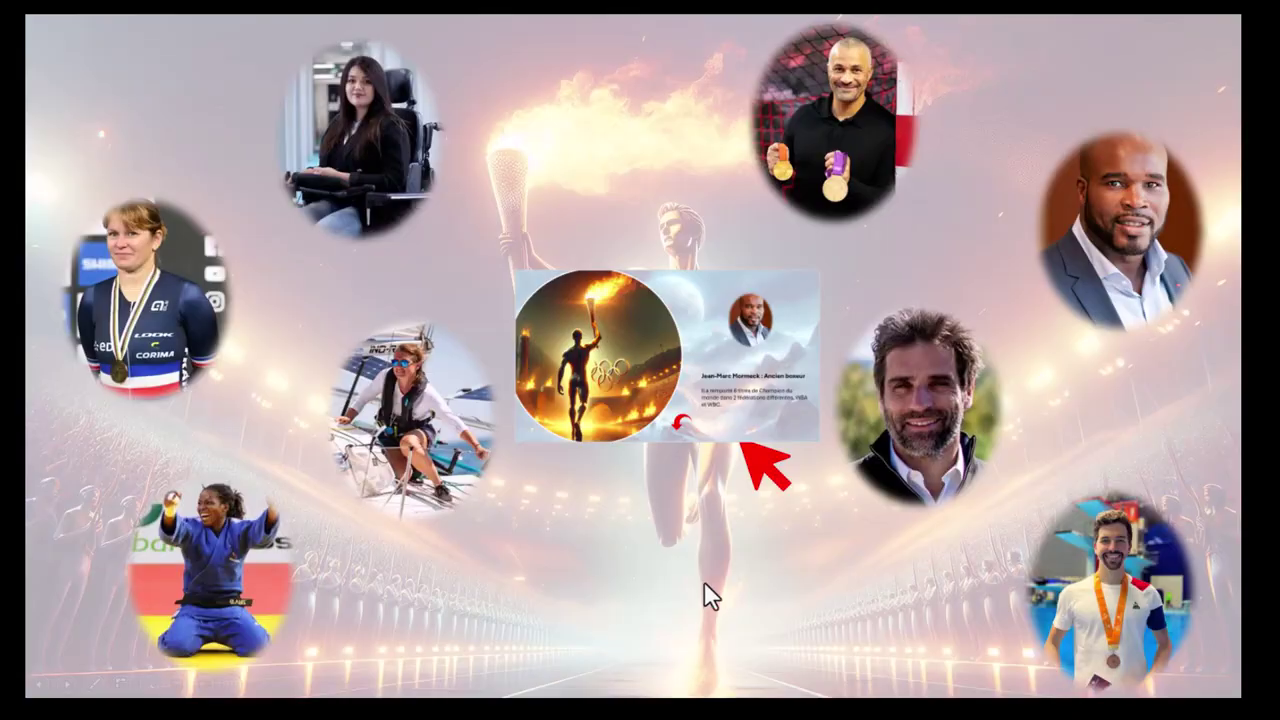
click(695, 372)
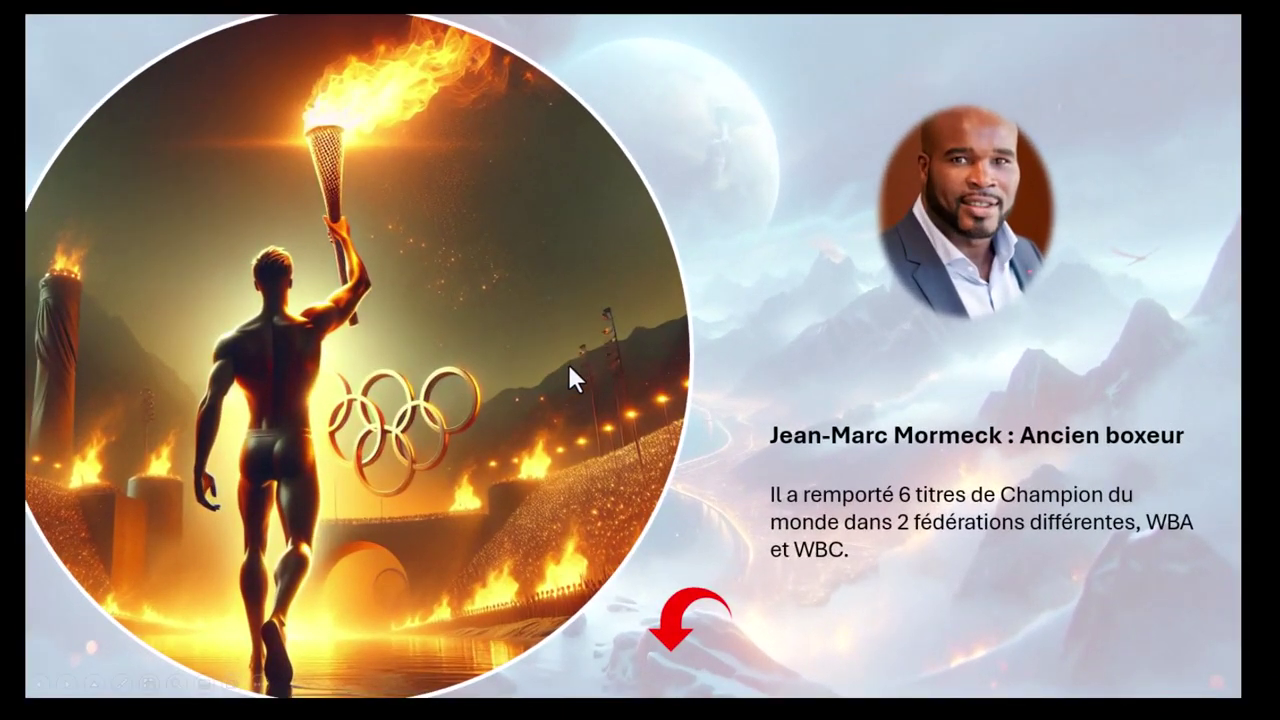
click(683, 628)
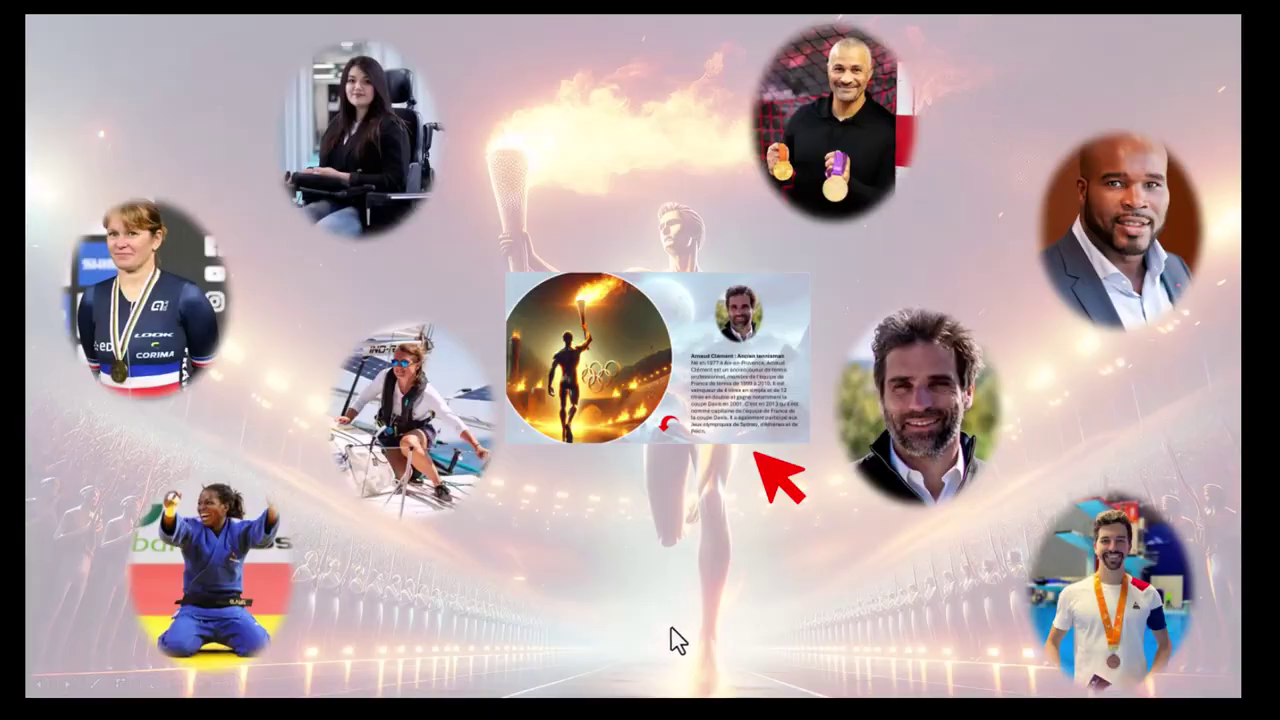
Step: View the tennis player's and diver's bios, then end the slideshow
click(657, 396)
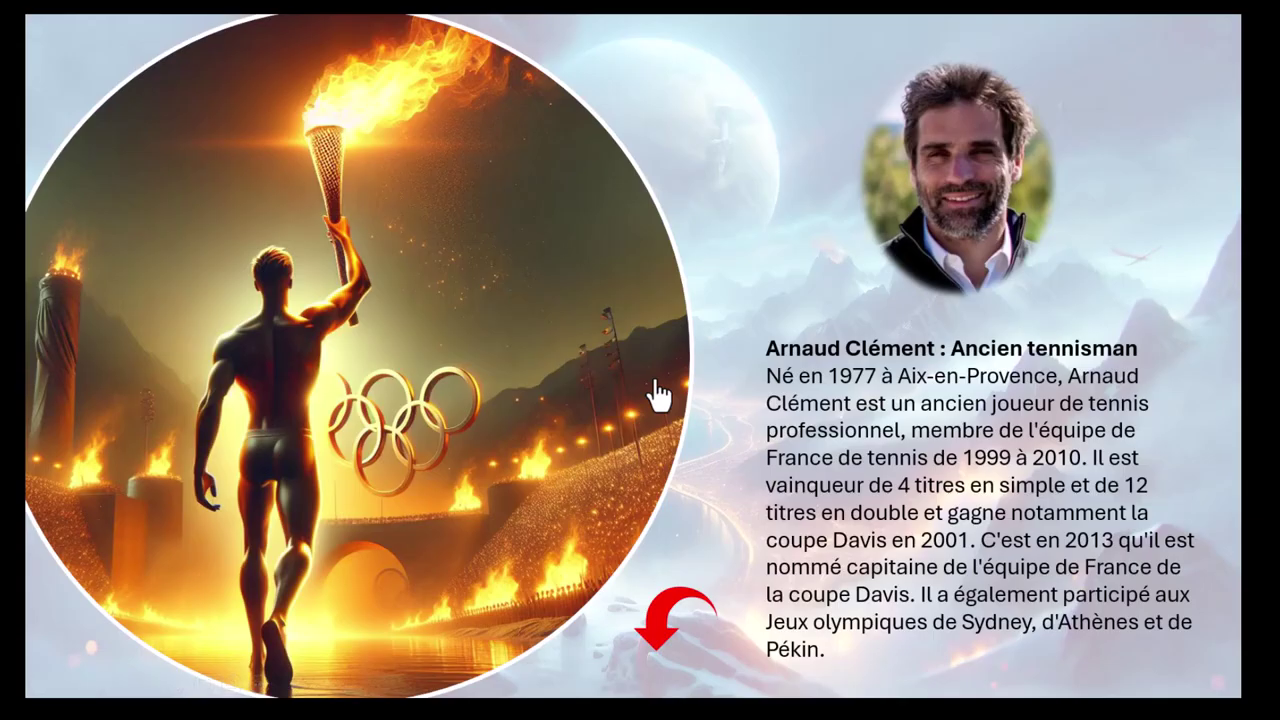
click(676, 612)
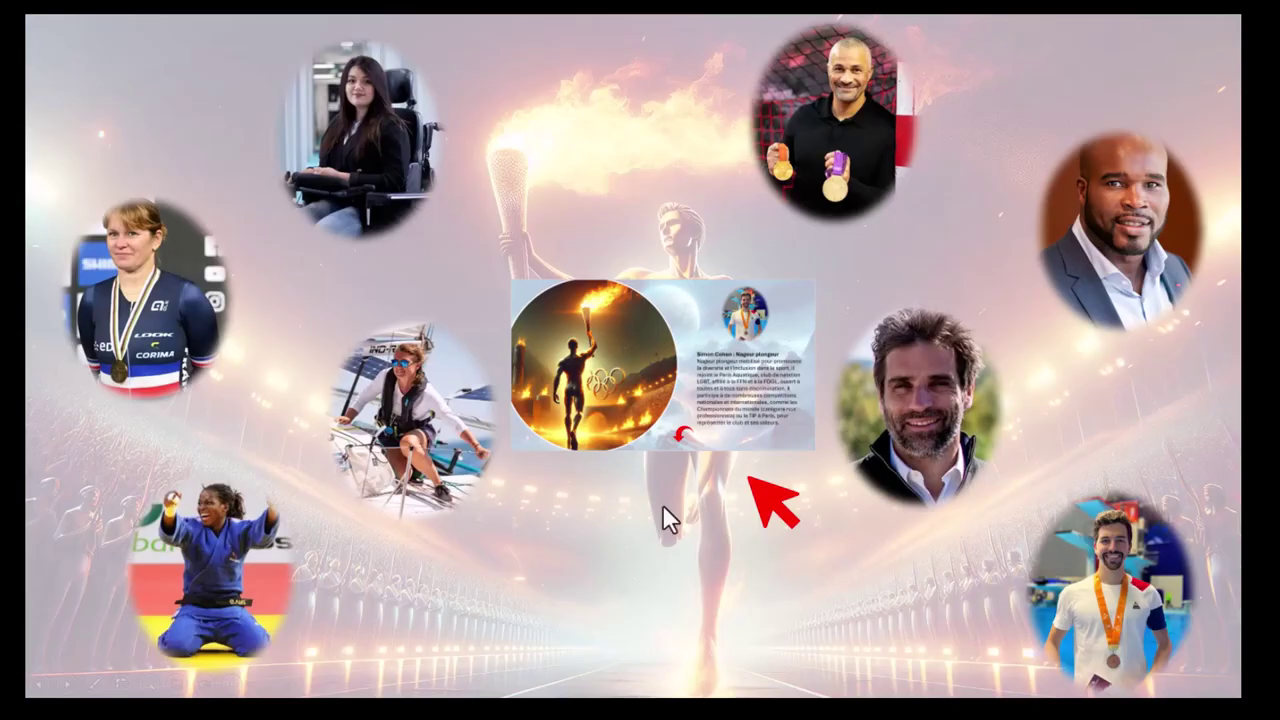
click(661, 349)
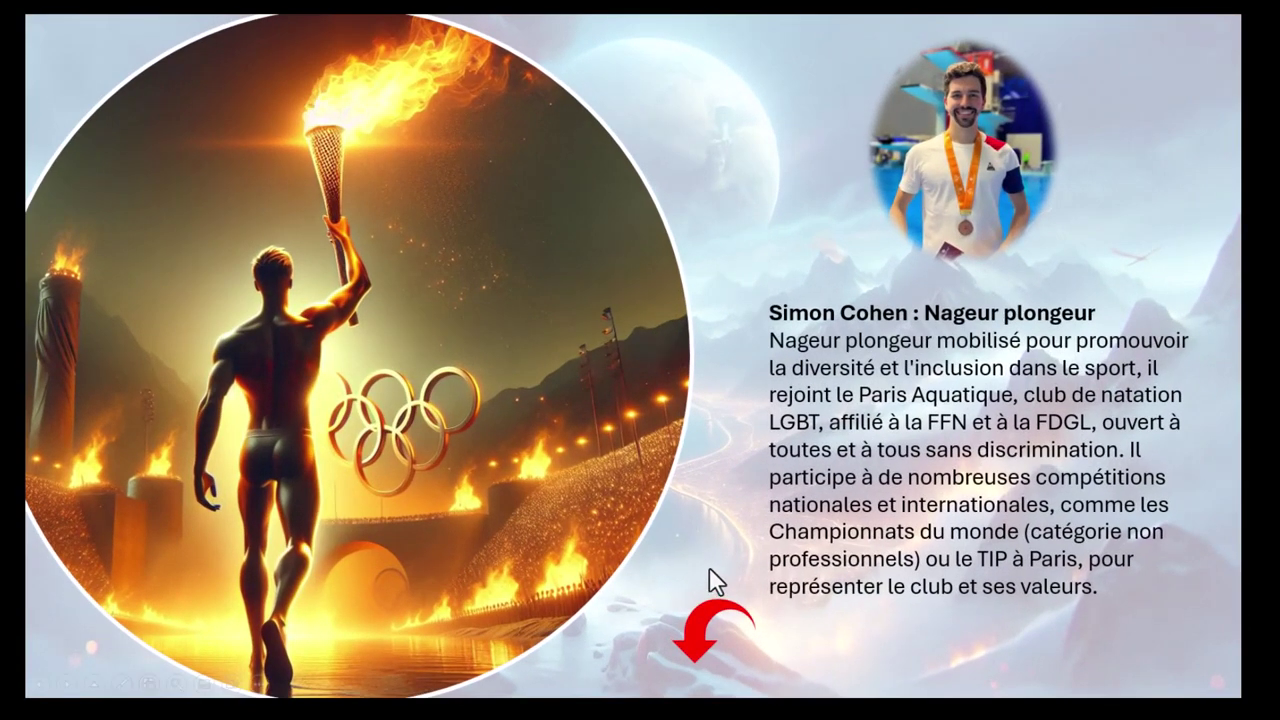
click(704, 635)
key(Escape)
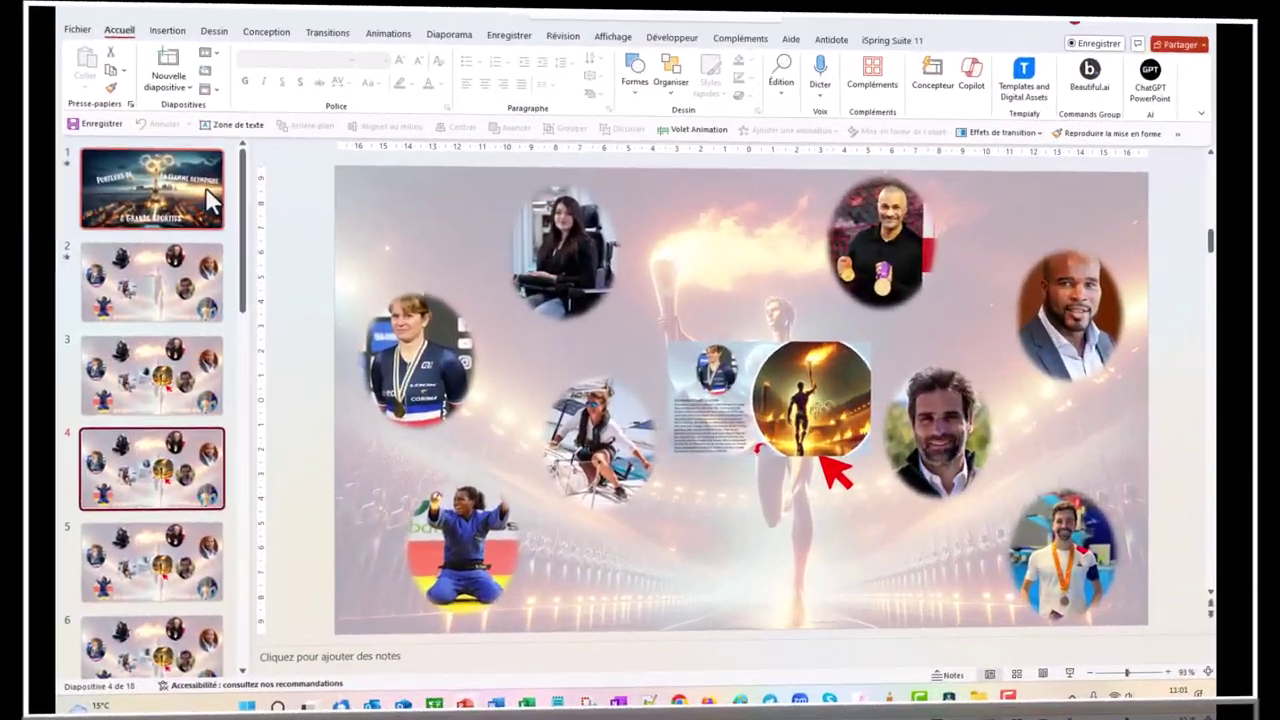
Step: Select slide 2, the overview with eight athlete portraits around the torchbearer
click(178, 193)
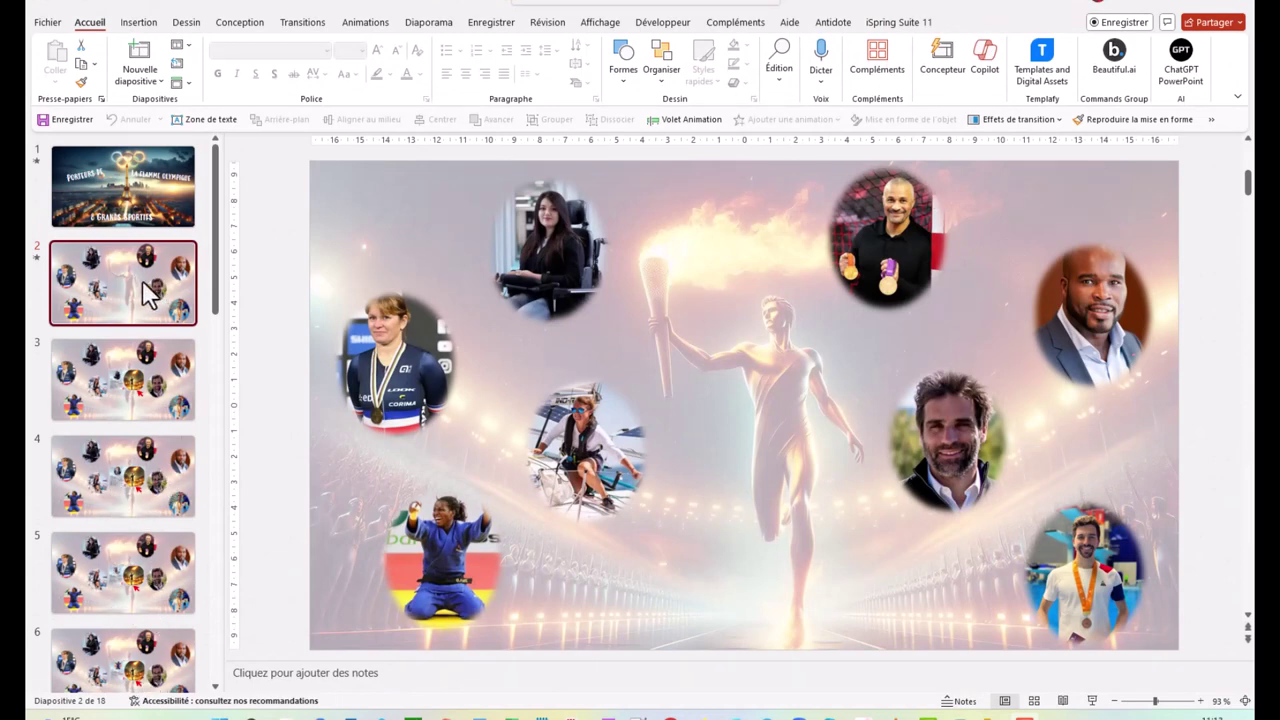
Step: Apply the fifth transparency preset to slide 2's torchbearer background picture, leaving effects and corrections unchanged
click(360, 212)
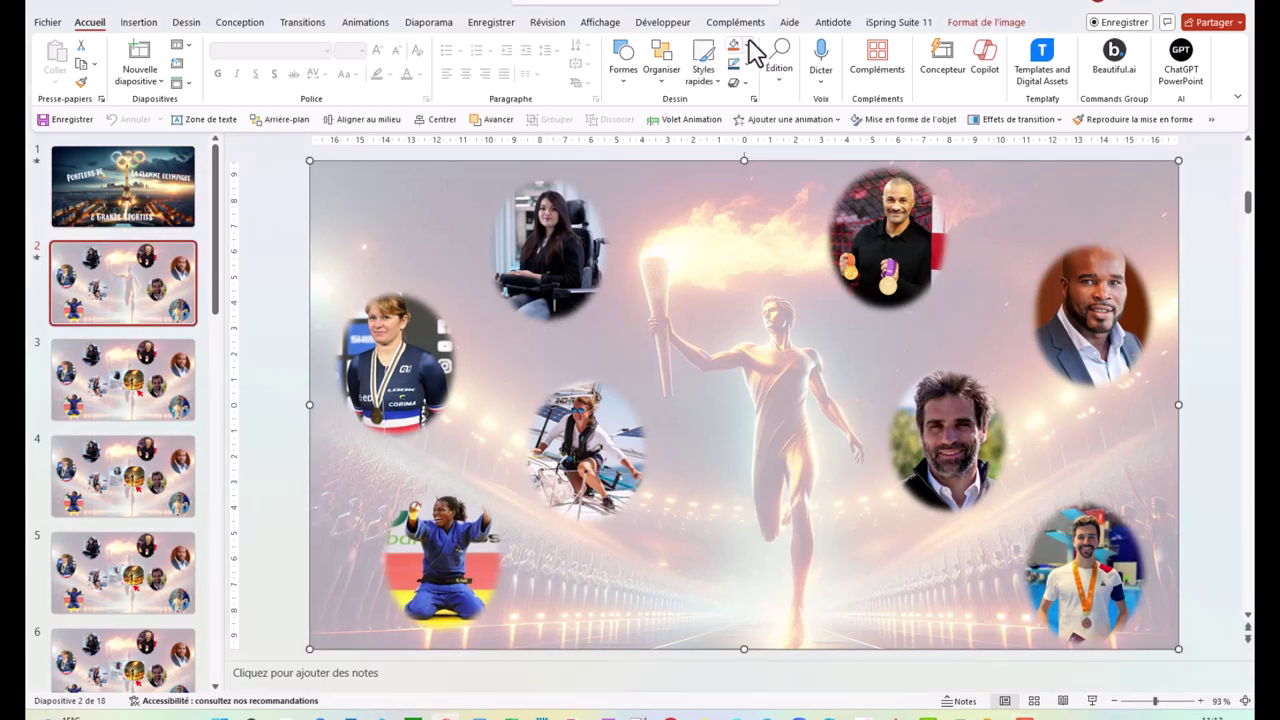
click(987, 28)
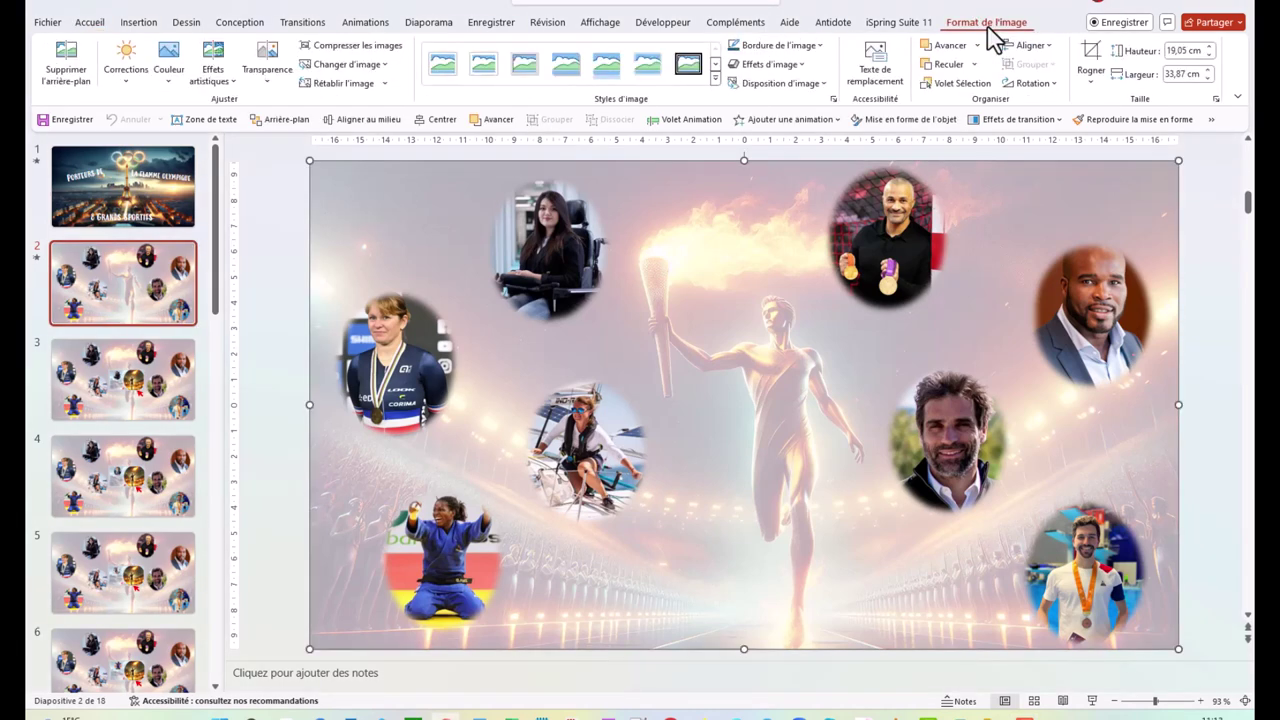
click(218, 85)
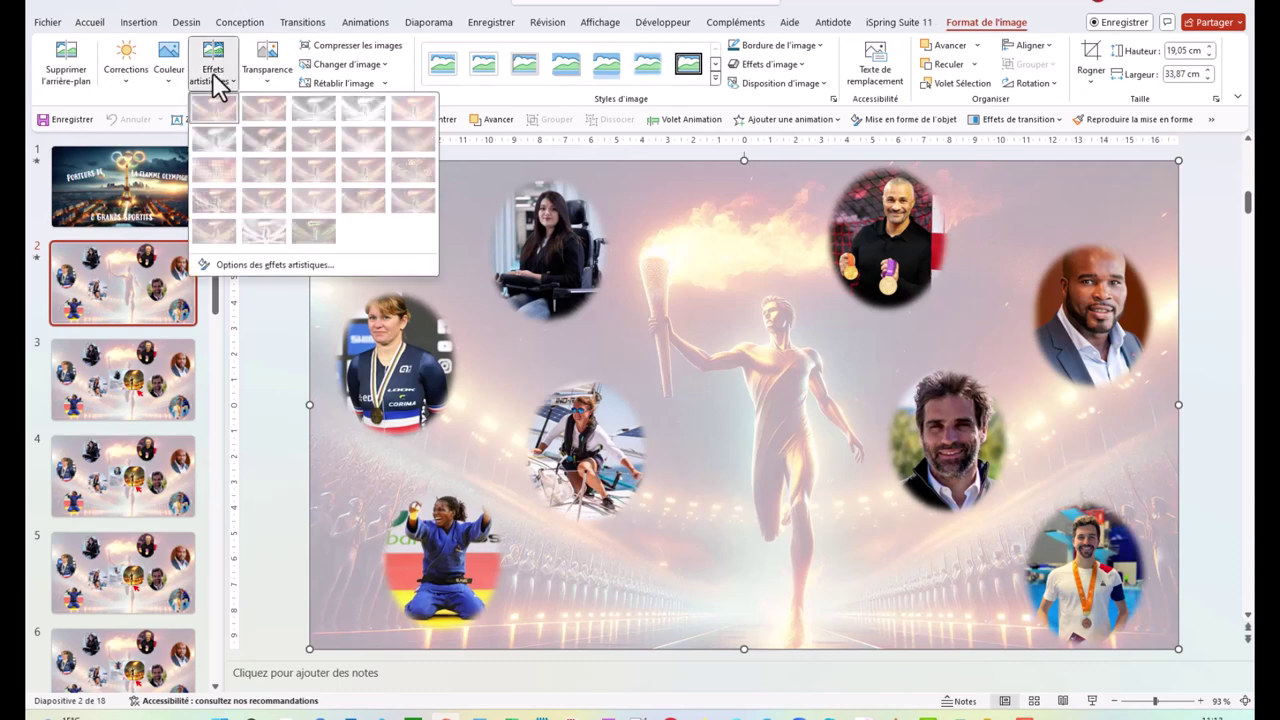
click(268, 75)
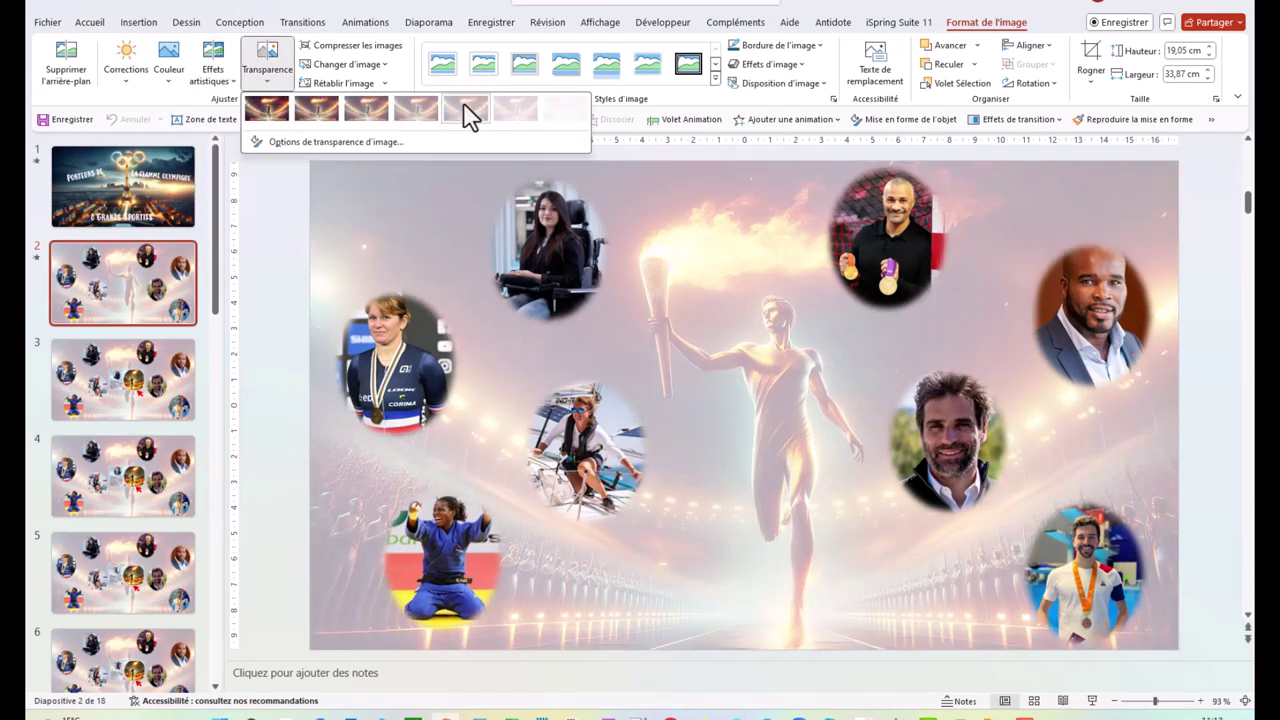
click(463, 116)
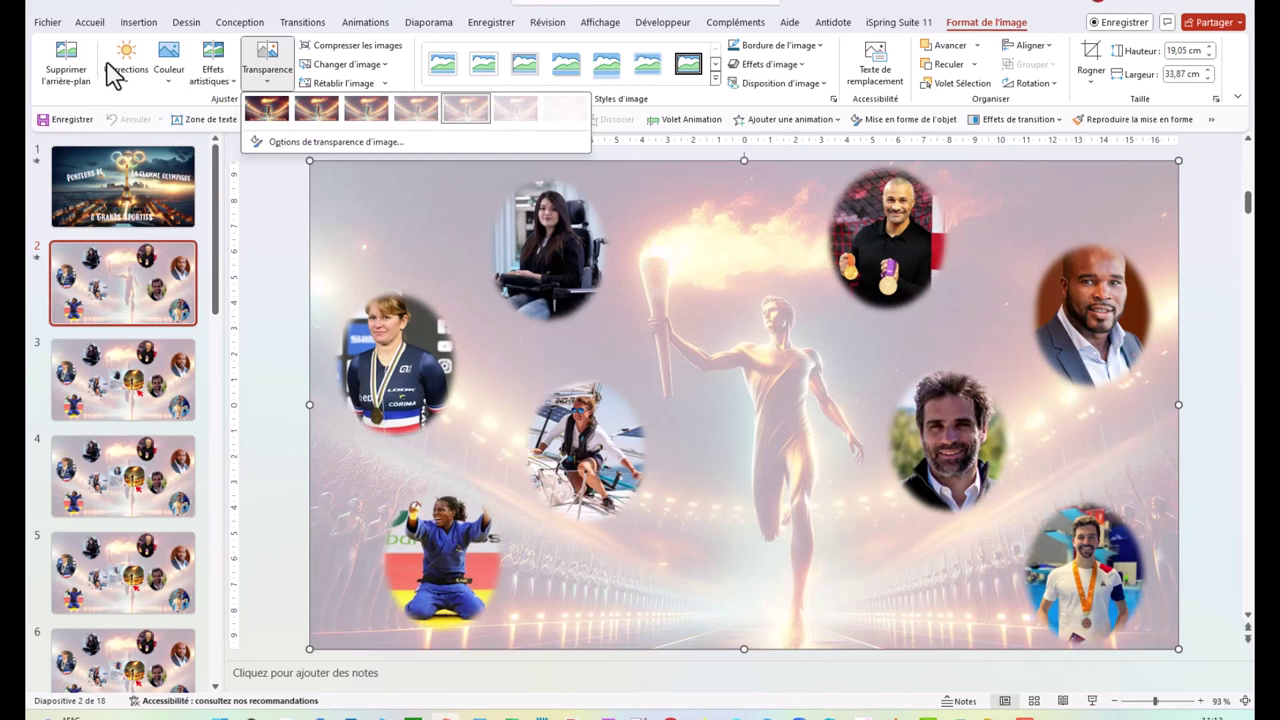
click(127, 90)
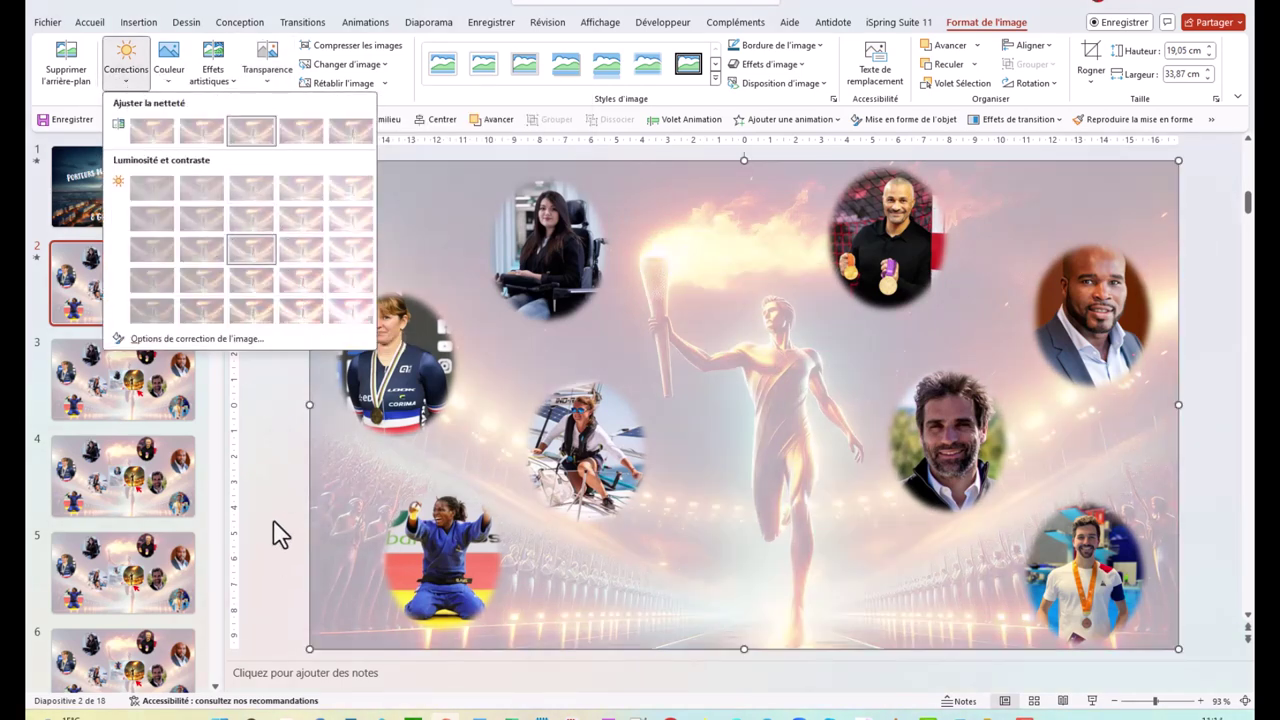
click(274, 531)
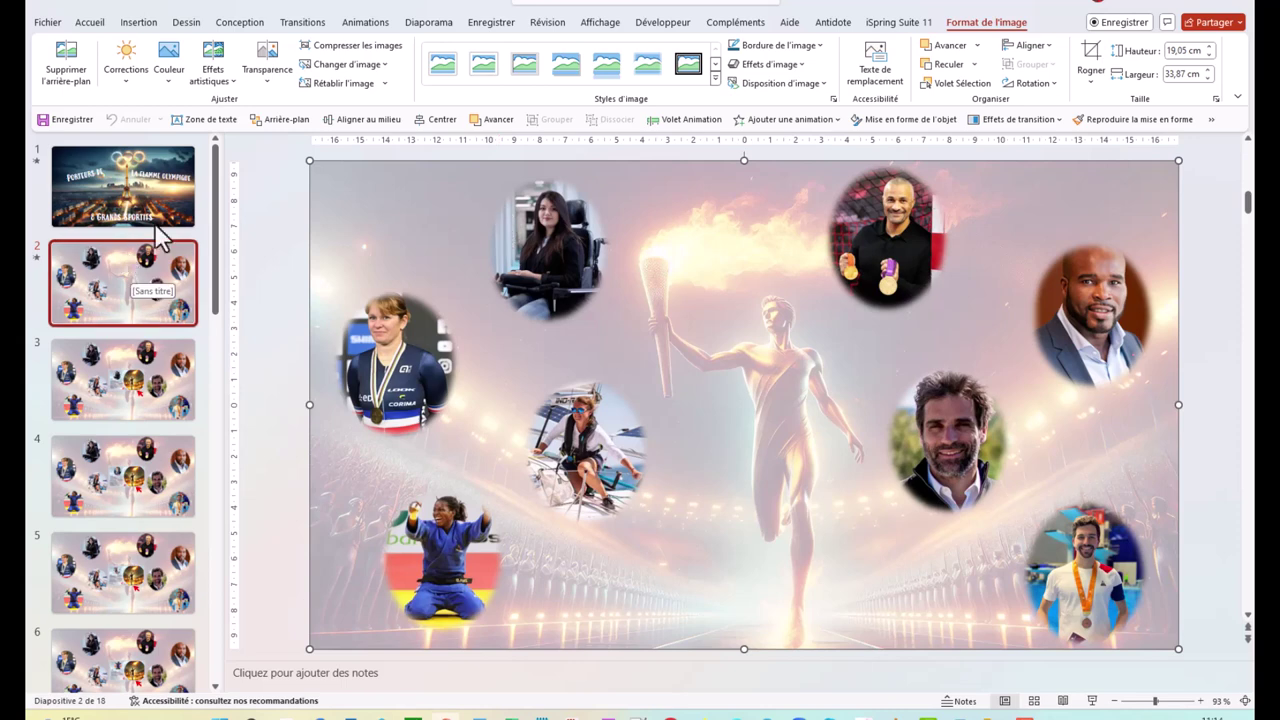
Step: Delete the central bio card from slide 3
click(155, 385)
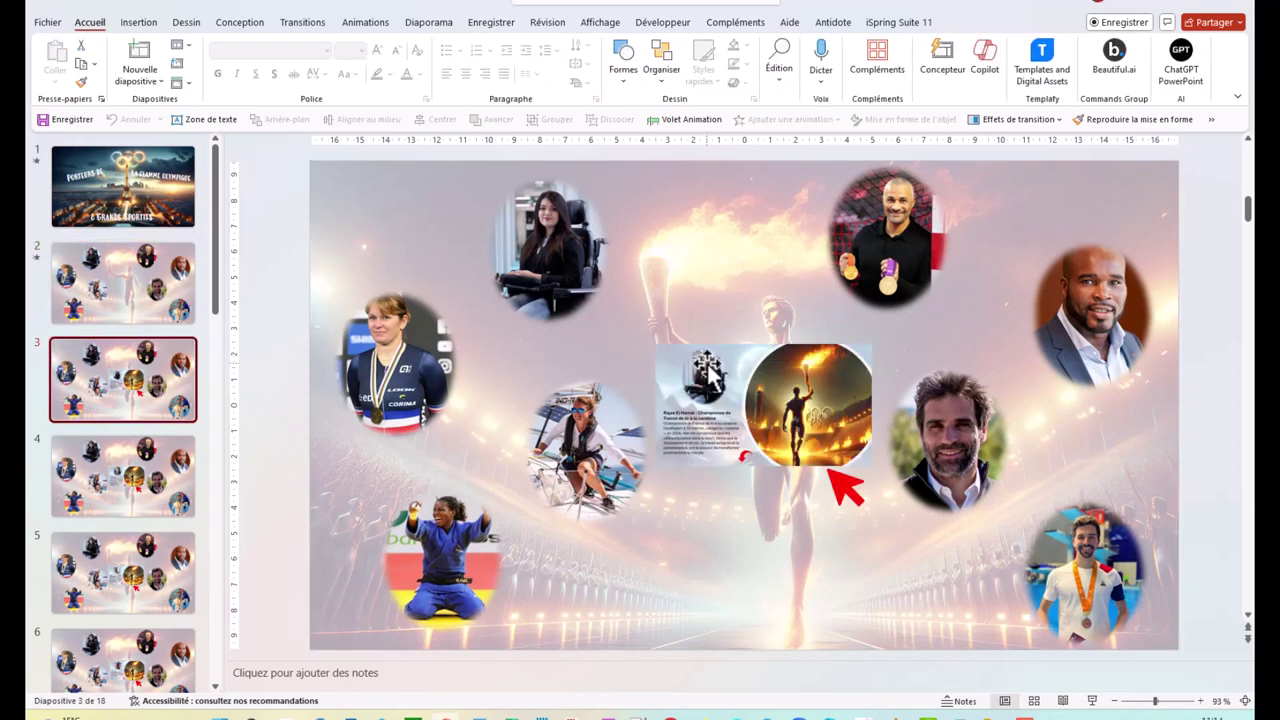
click(704, 375)
key(Delete)
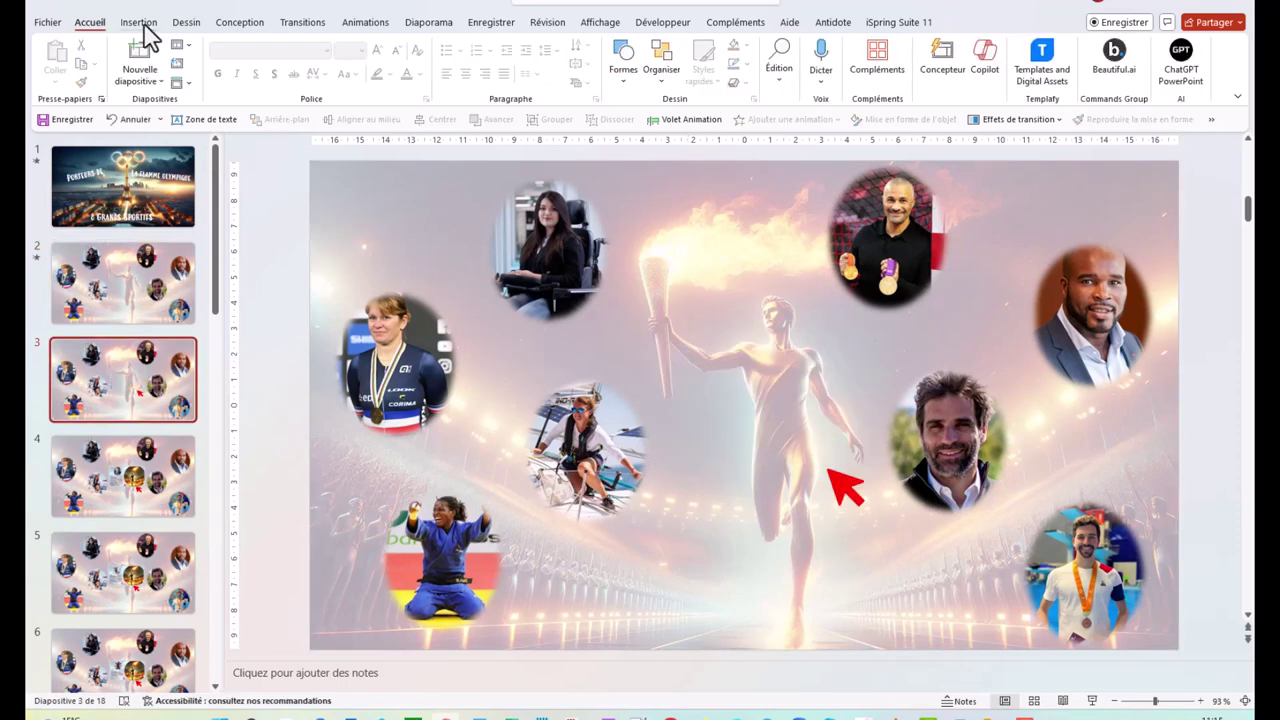
Step: Insert a slide zoom linking to slide 11 on slide 3
click(140, 22)
click(522, 70)
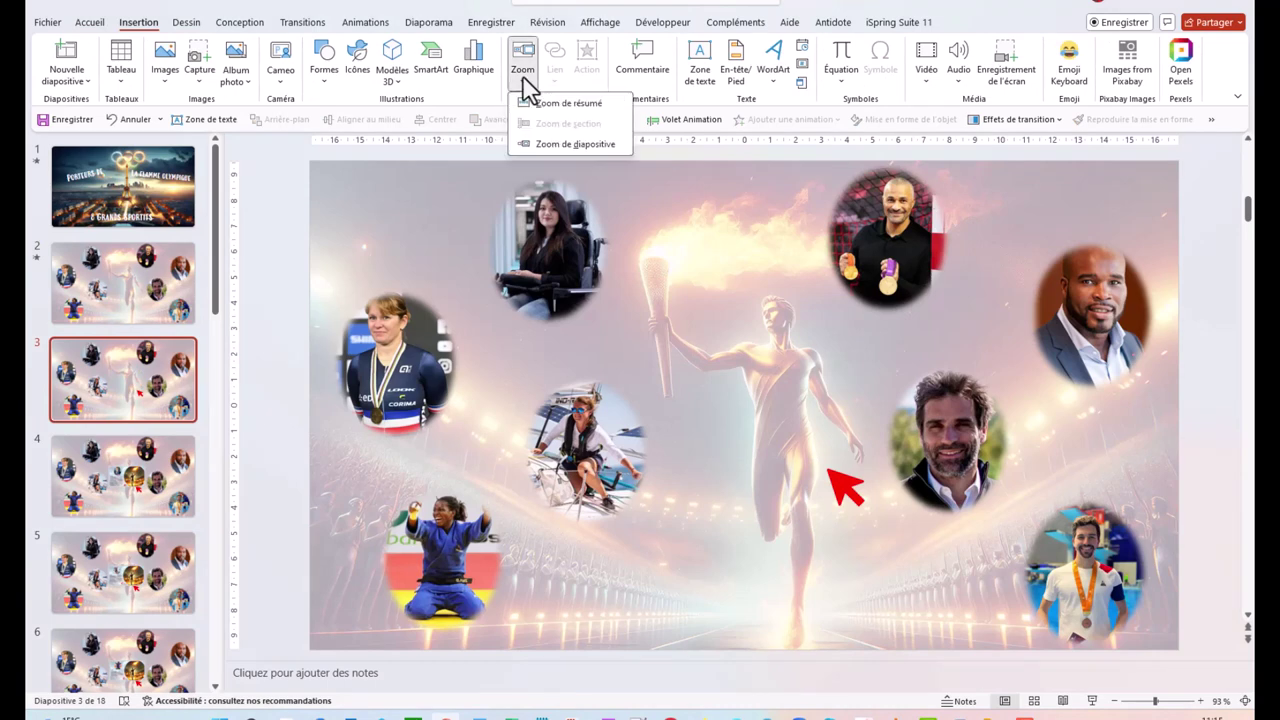
click(577, 143)
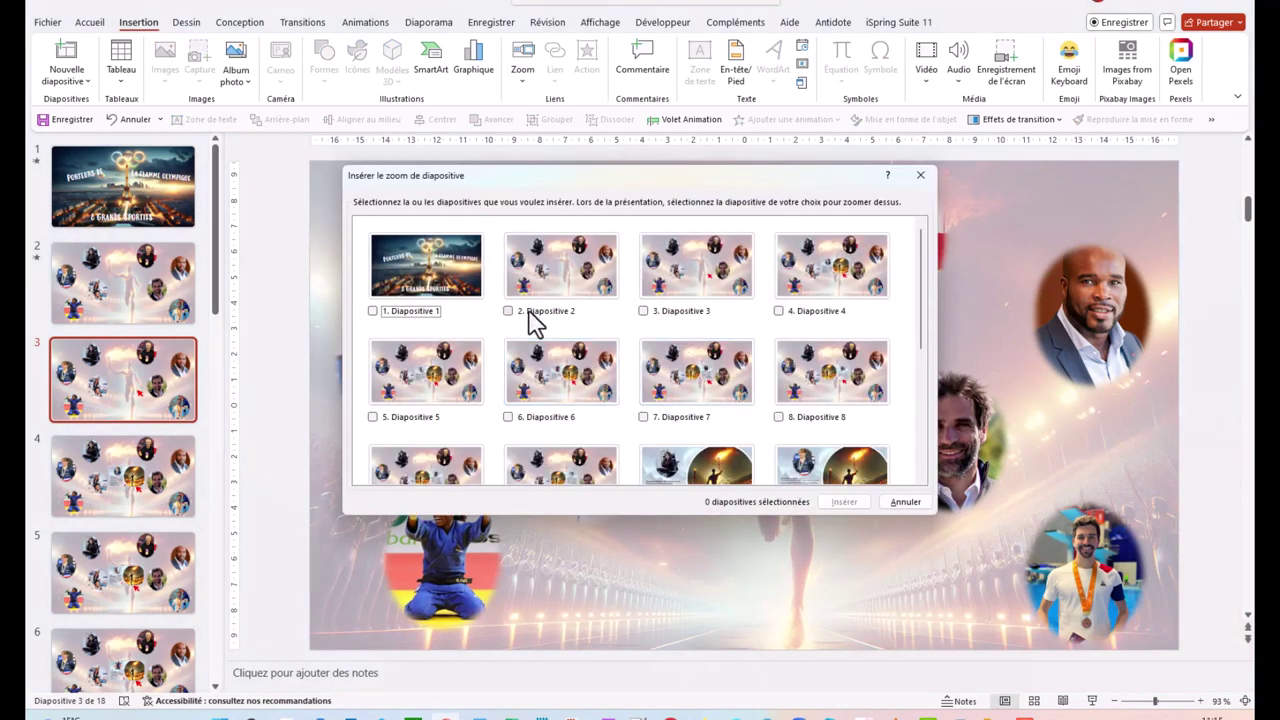
scroll(548, 320, down, 1)
scroll(553, 318, down, 2)
mouse_move(655, 181)
mouse_down()
mouse_move(790, 338)
mouse_move(677, 330)
mouse_up()
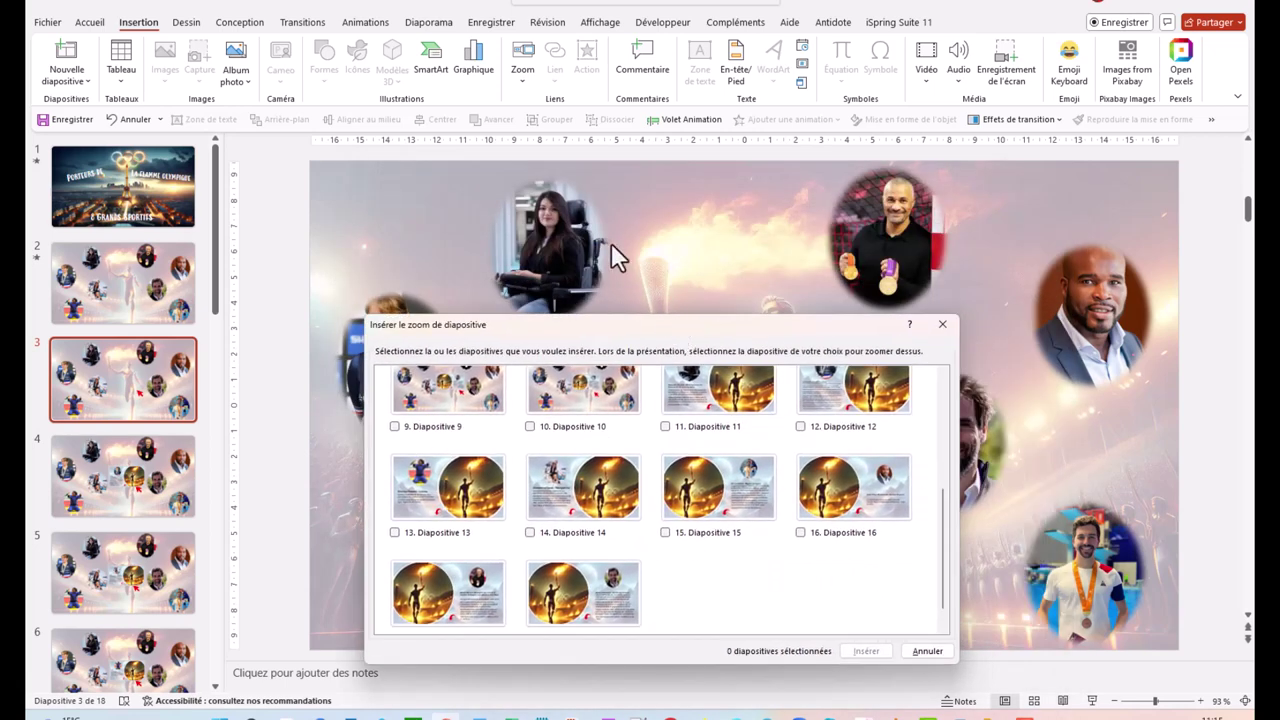
scroll(758, 415, up, 1)
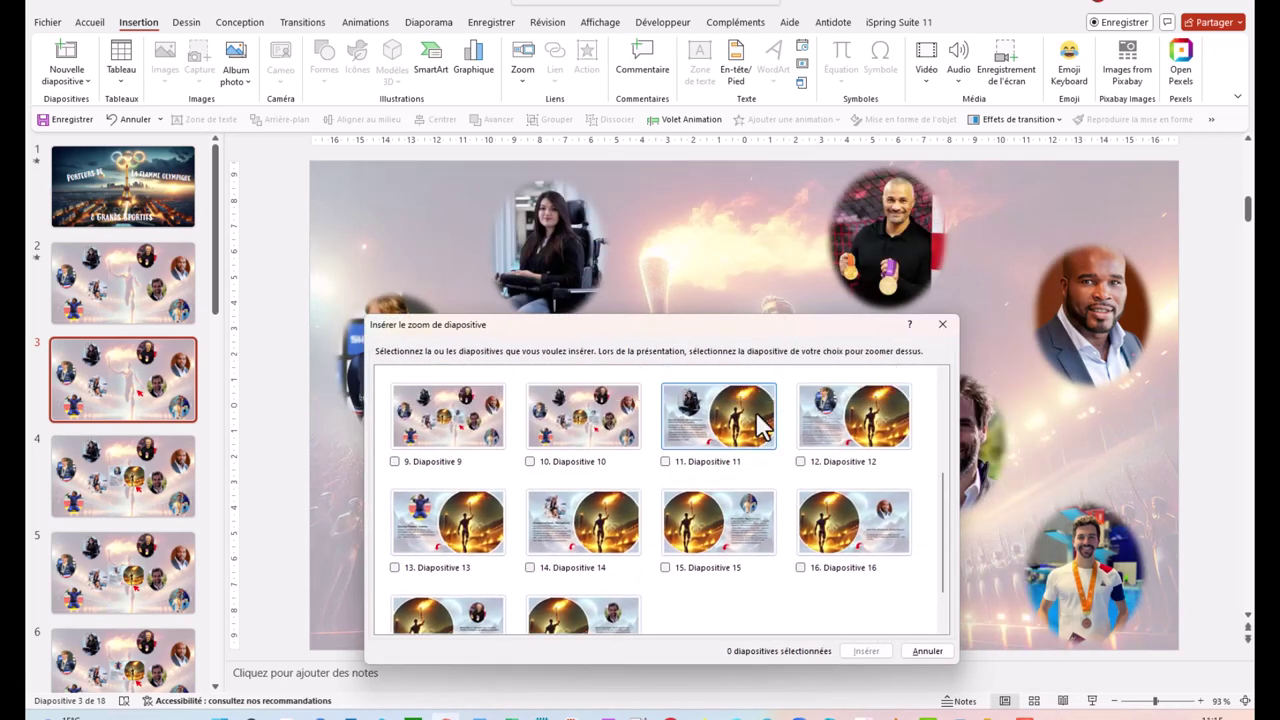
click(666, 463)
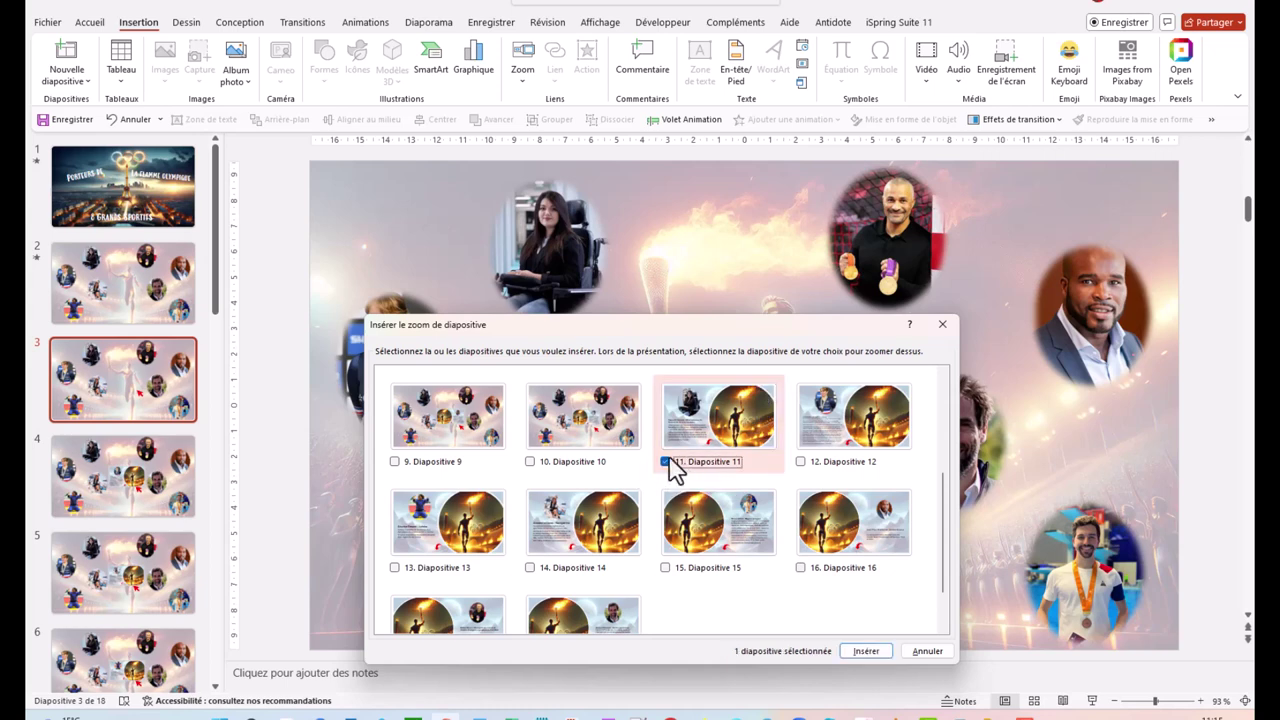
click(866, 651)
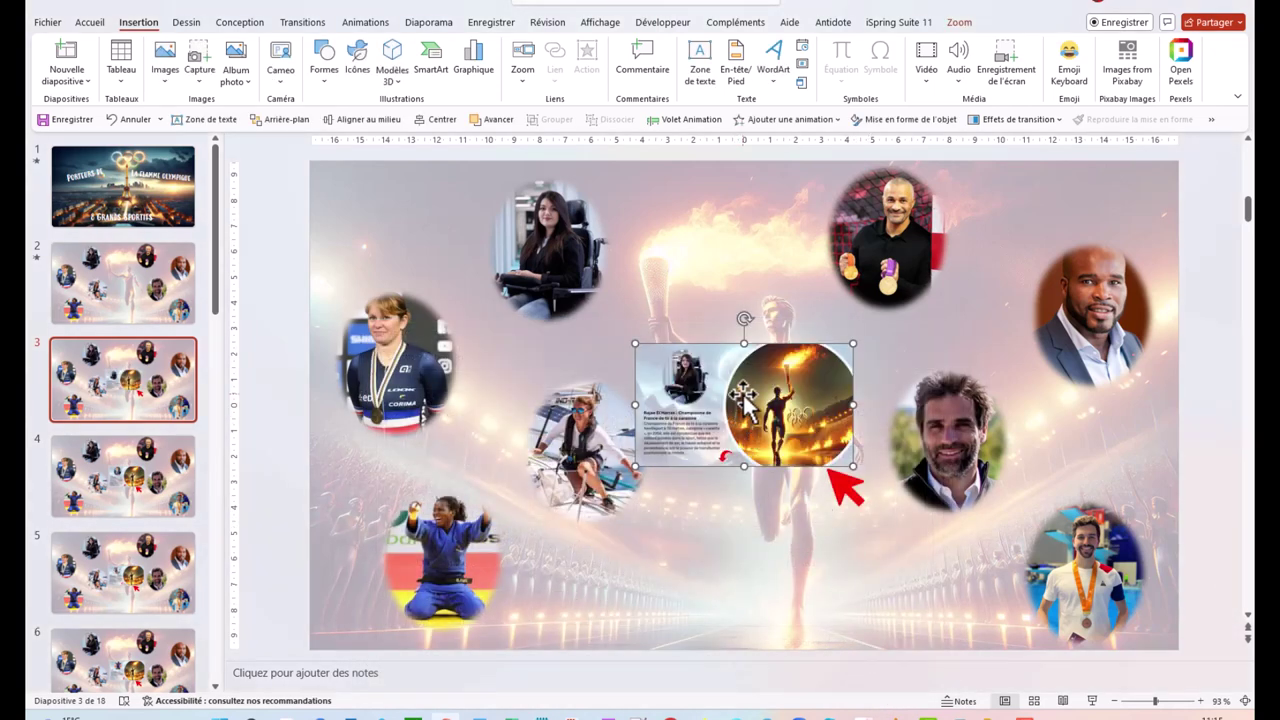
Step: Centre the slide 11 zoom card on slide 3, then switch to slide 4
mouse_move(748, 428)
mouse_down()
mouse_move(762, 394)
mouse_move(745, 395)
mouse_up()
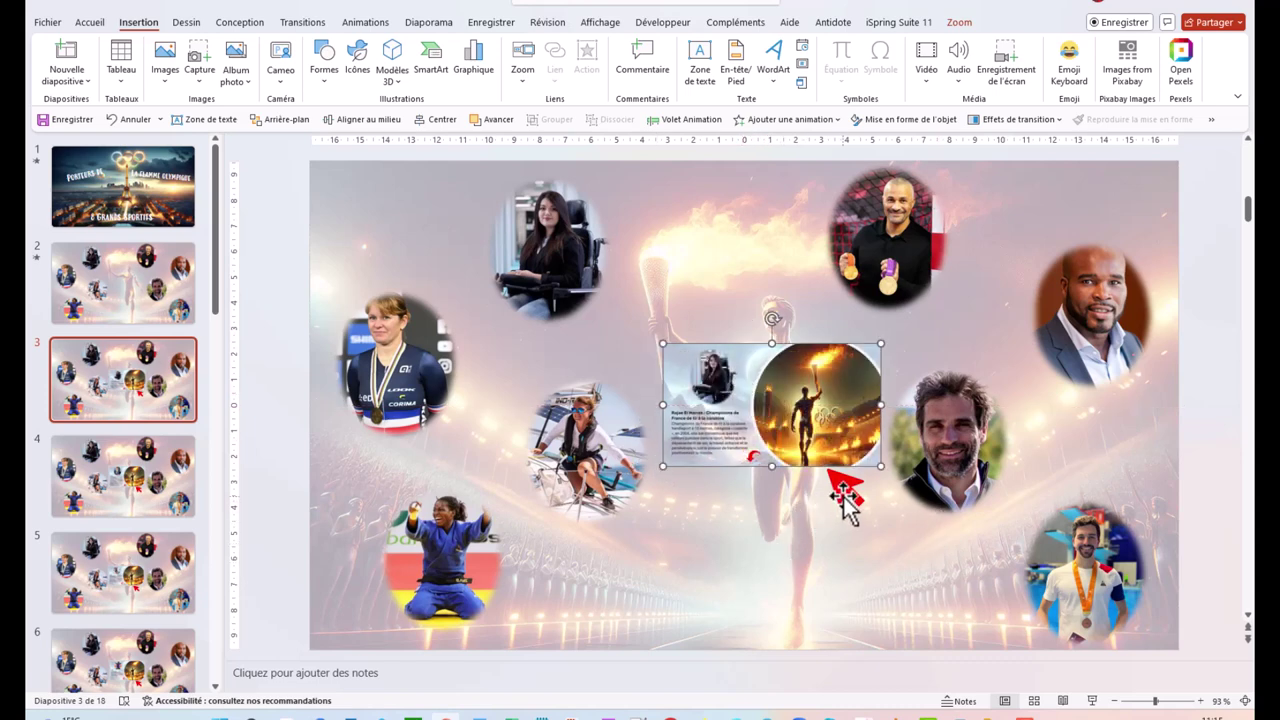
click(720, 535)
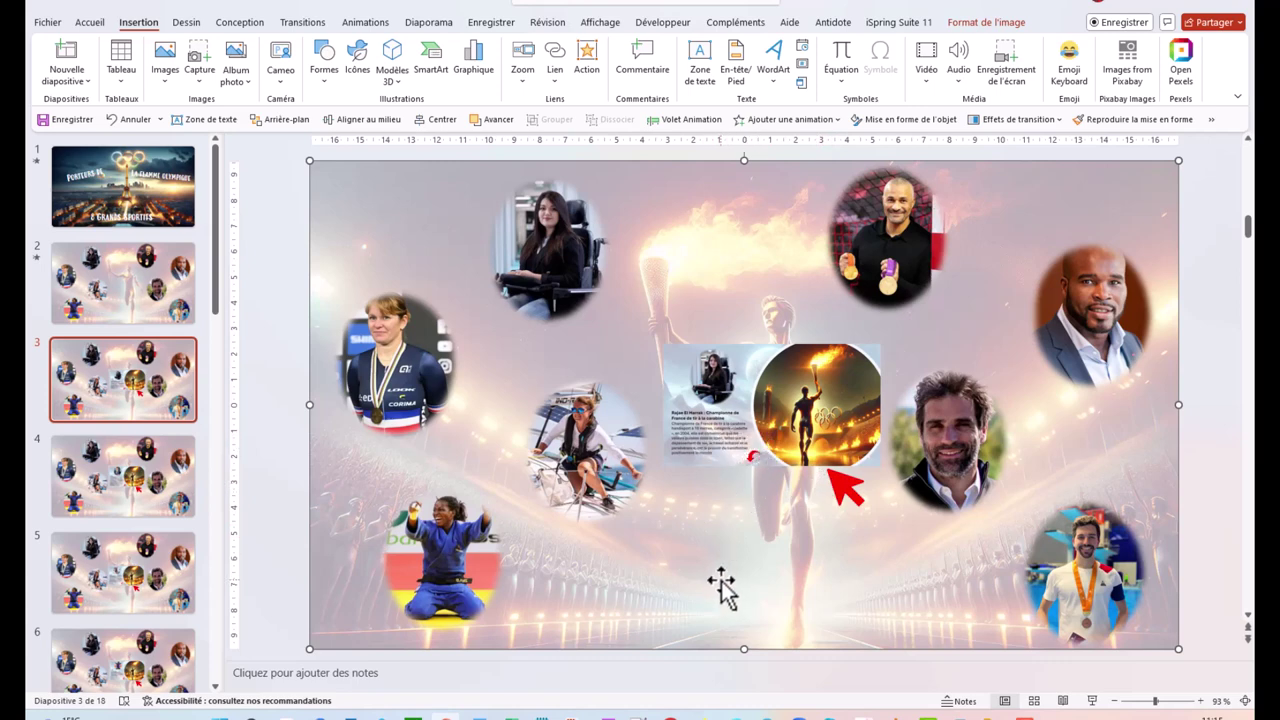
click(130, 470)
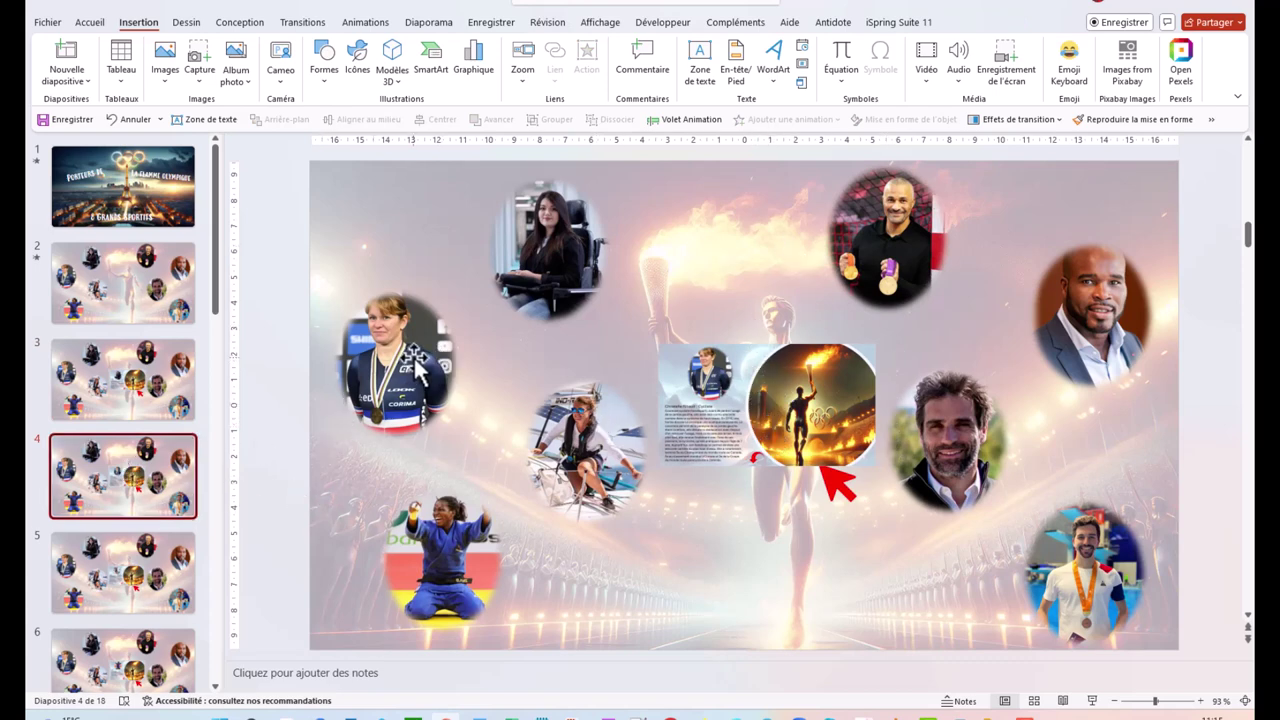
Step: Nudge slide 5's zoom card slightly right and move on to slide 6
click(78, 598)
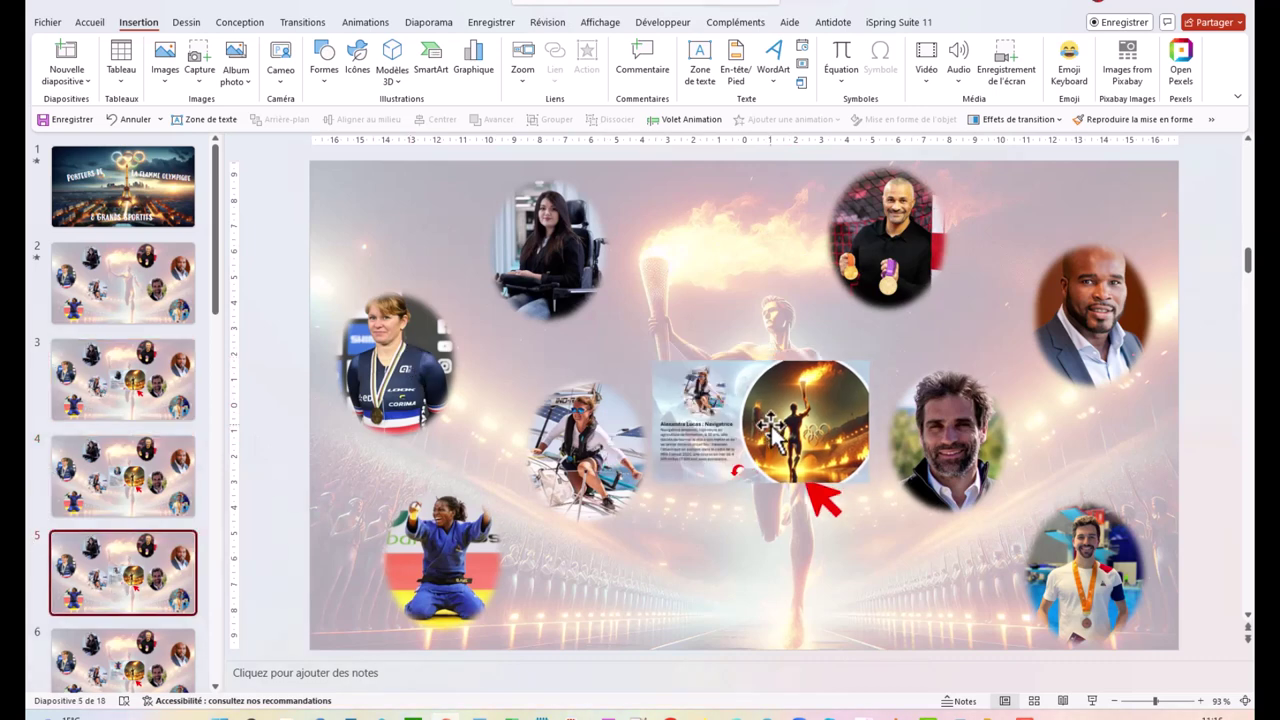
drag(765, 425, 771, 425)
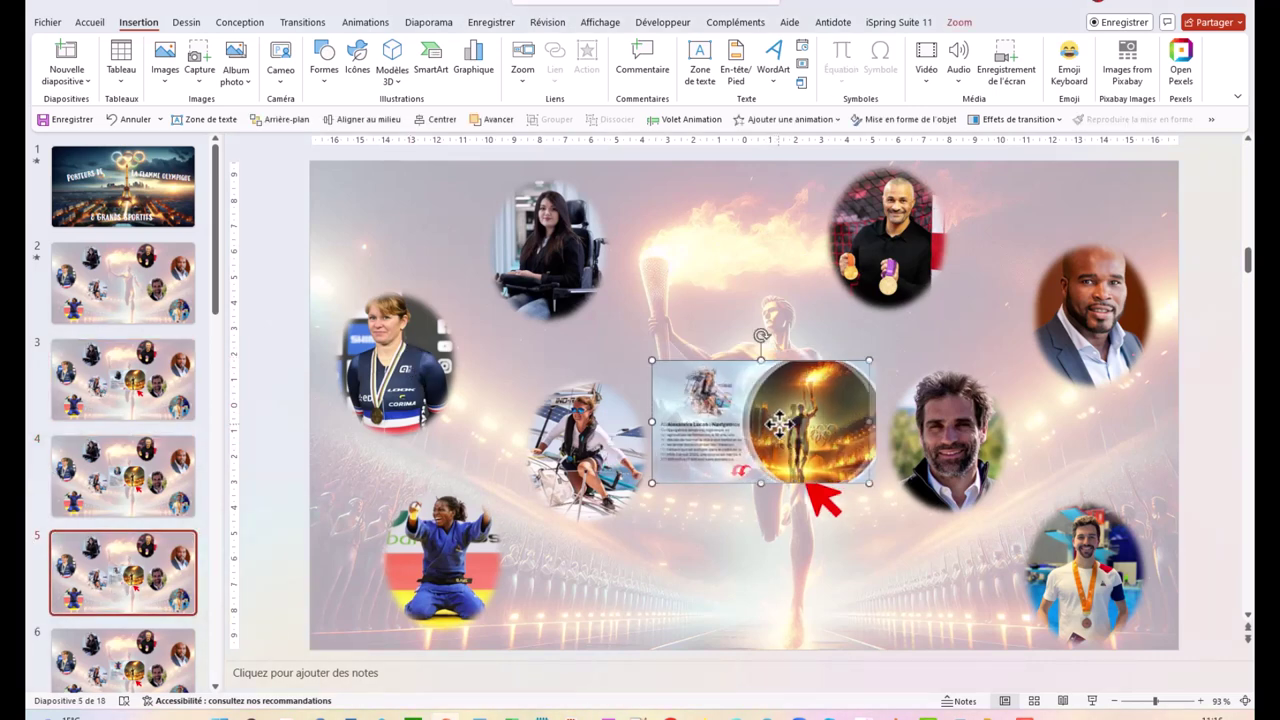
click(100, 575)
scroll(120, 551, down, 3)
click(137, 421)
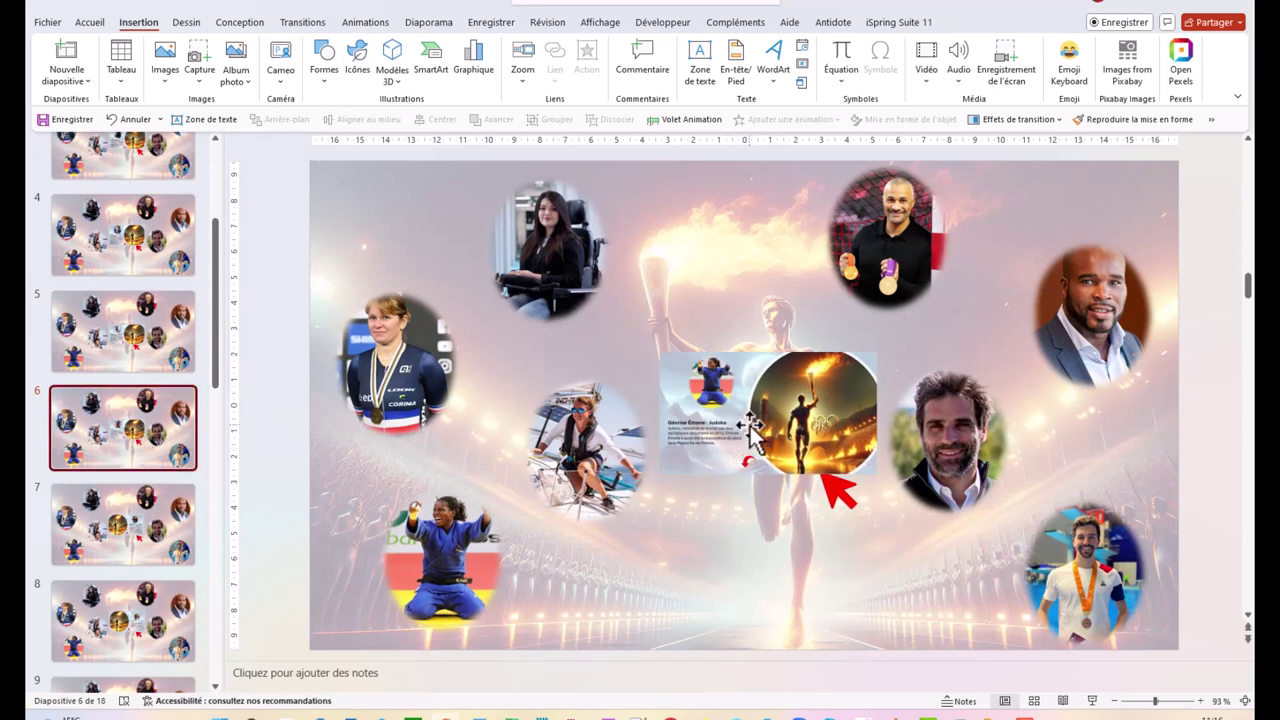
Step: Check slides 7 and 8, then start the slideshow from slide 8
click(133, 548)
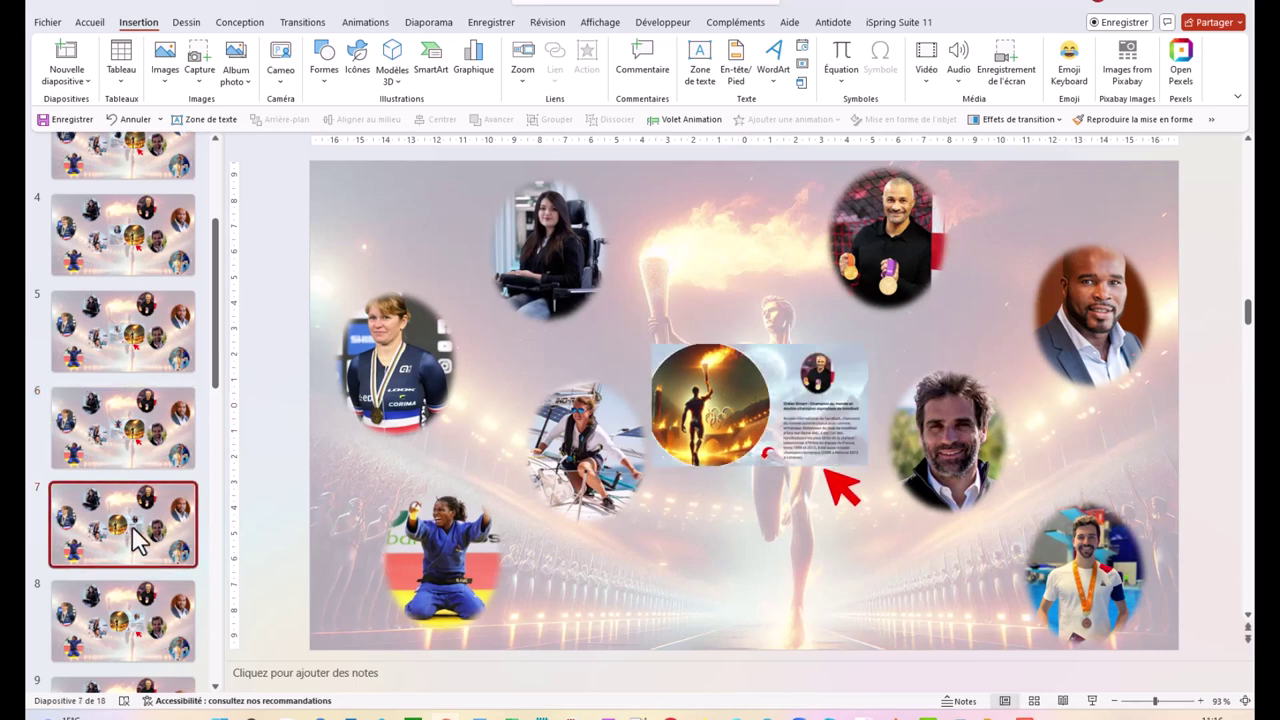
click(133, 628)
click(768, 417)
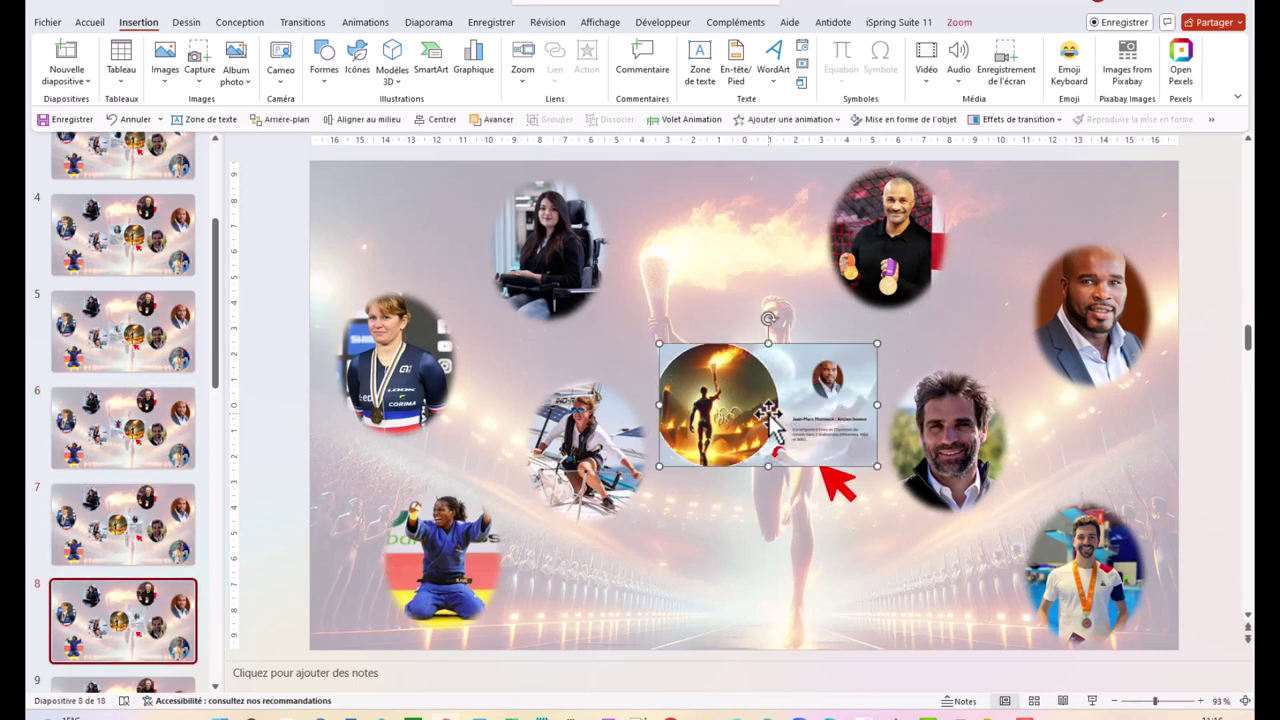
click(1092, 700)
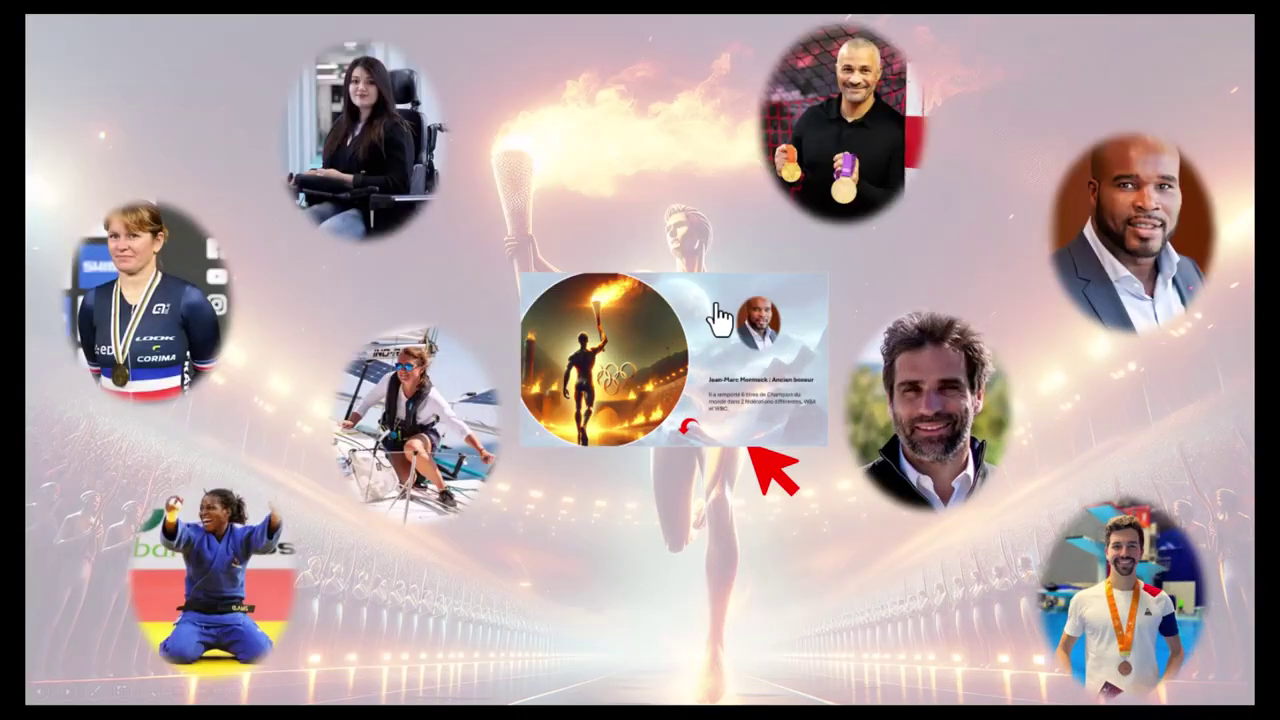
Step: Zoom into the boxer's bio from slide 8, return to the overview, and exit to the editor
click(702, 396)
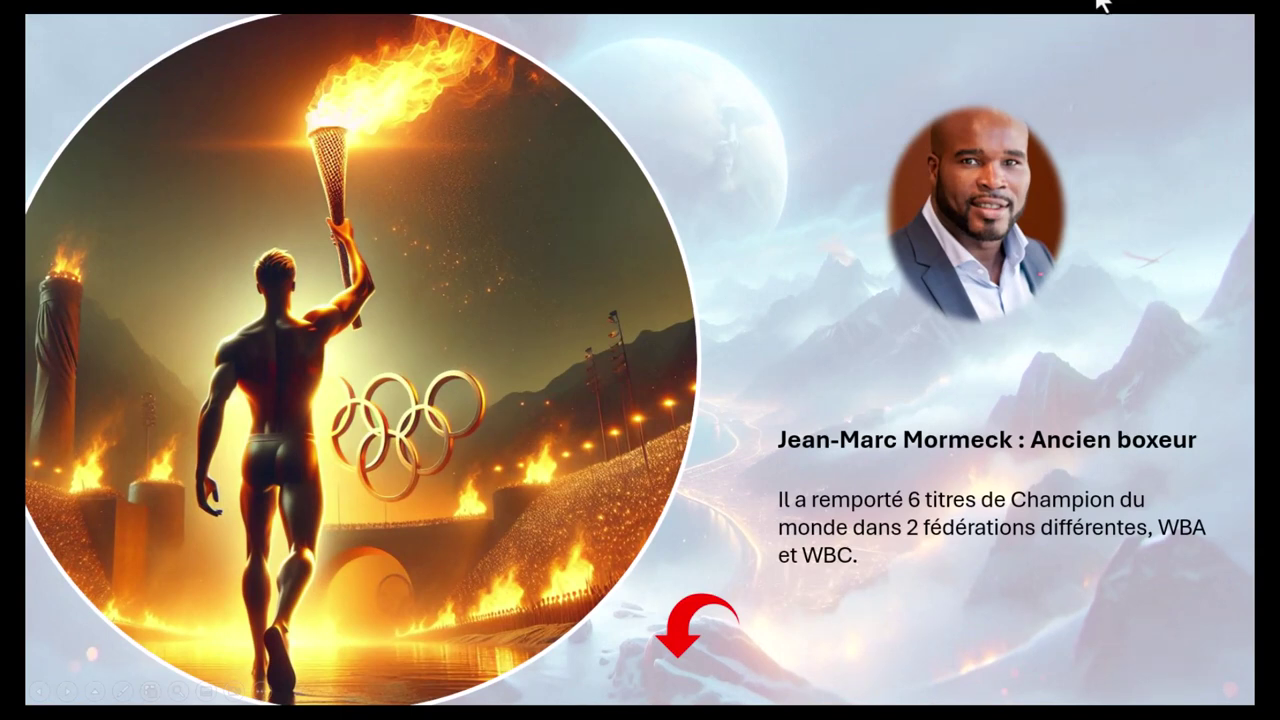
click(957, 571)
click(712, 660)
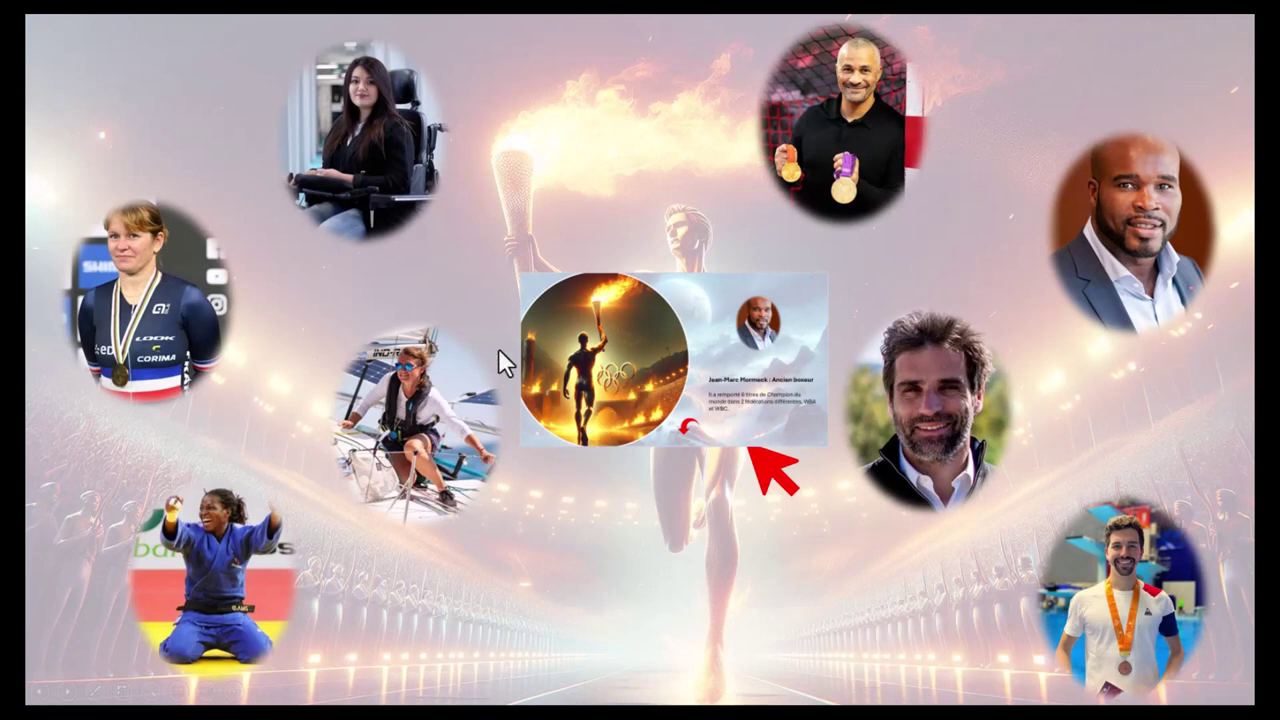
key(Escape)
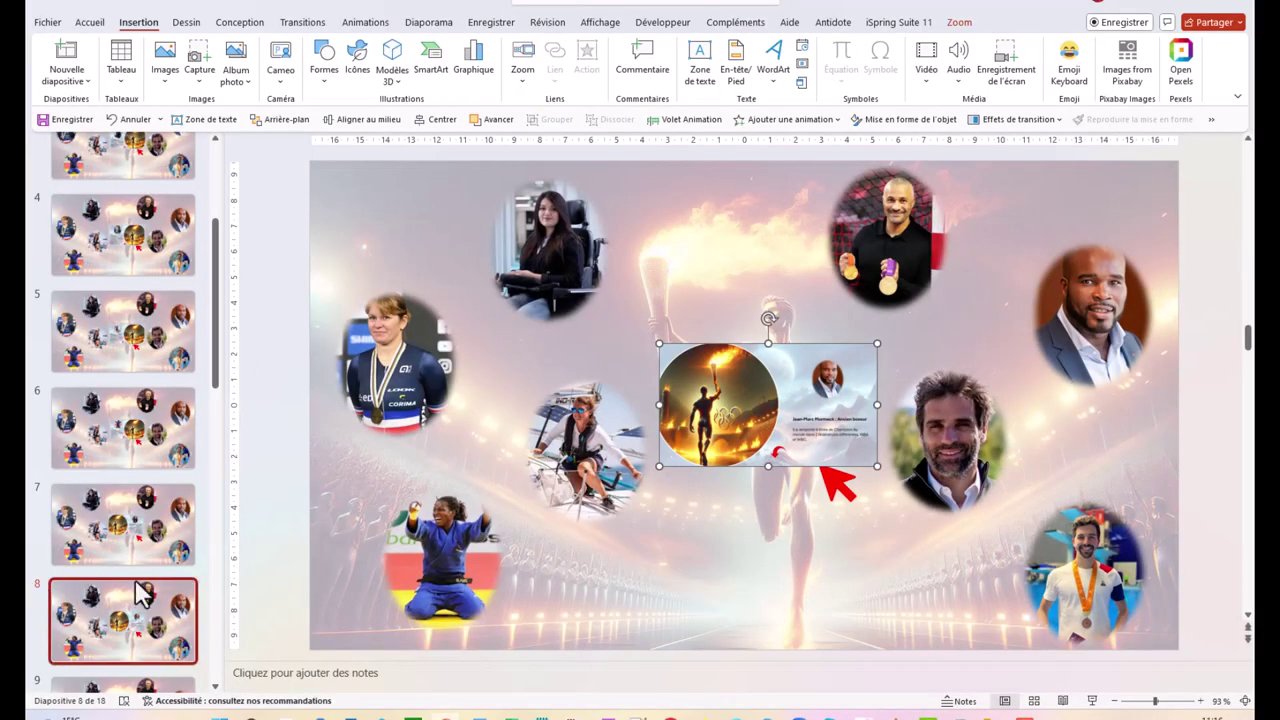
Step: Scroll the thumbnails down and open slide 11, the rifle shooter's bio
scroll(135, 450, down, 3)
scroll(118, 383, down, 3)
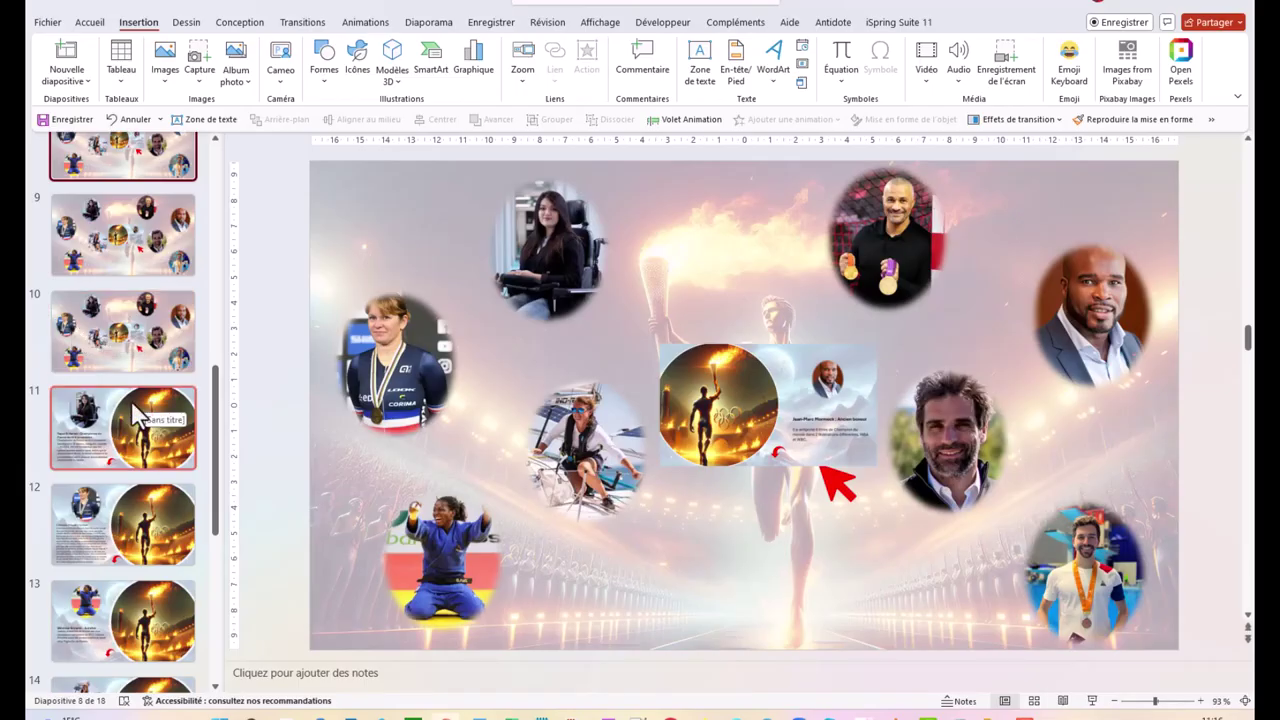
click(80, 415)
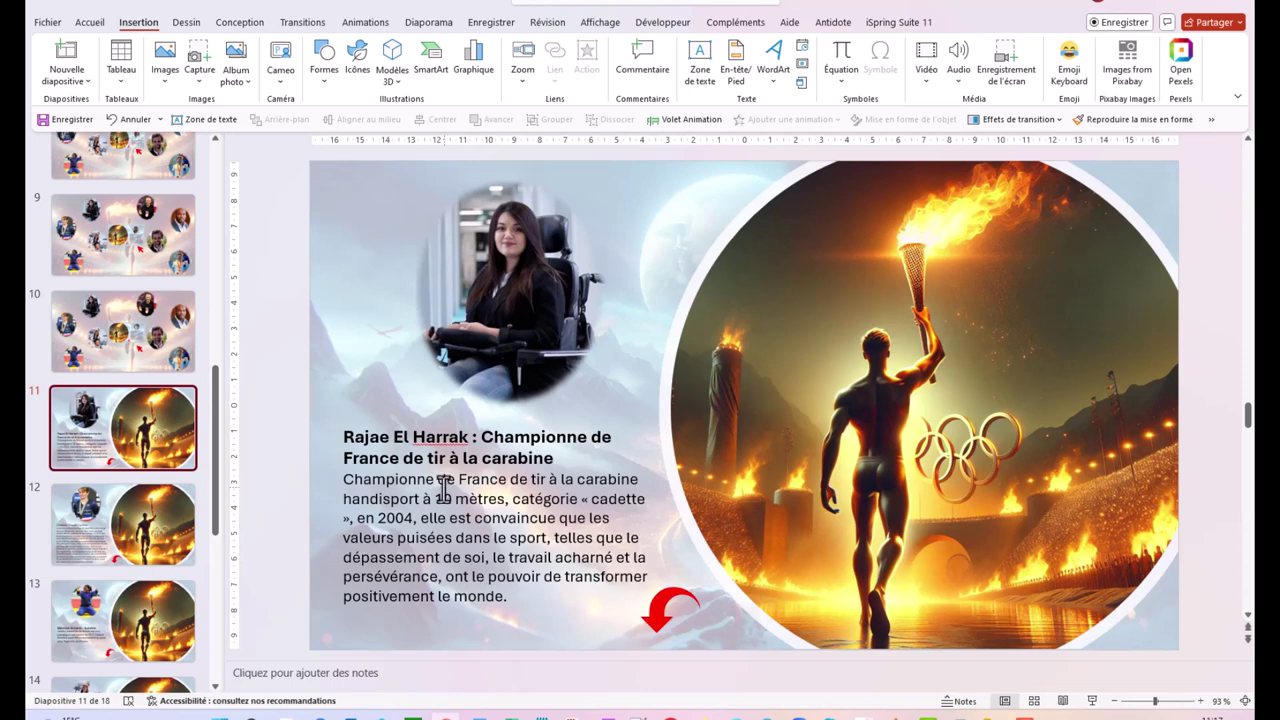
click(106, 532)
click(107, 632)
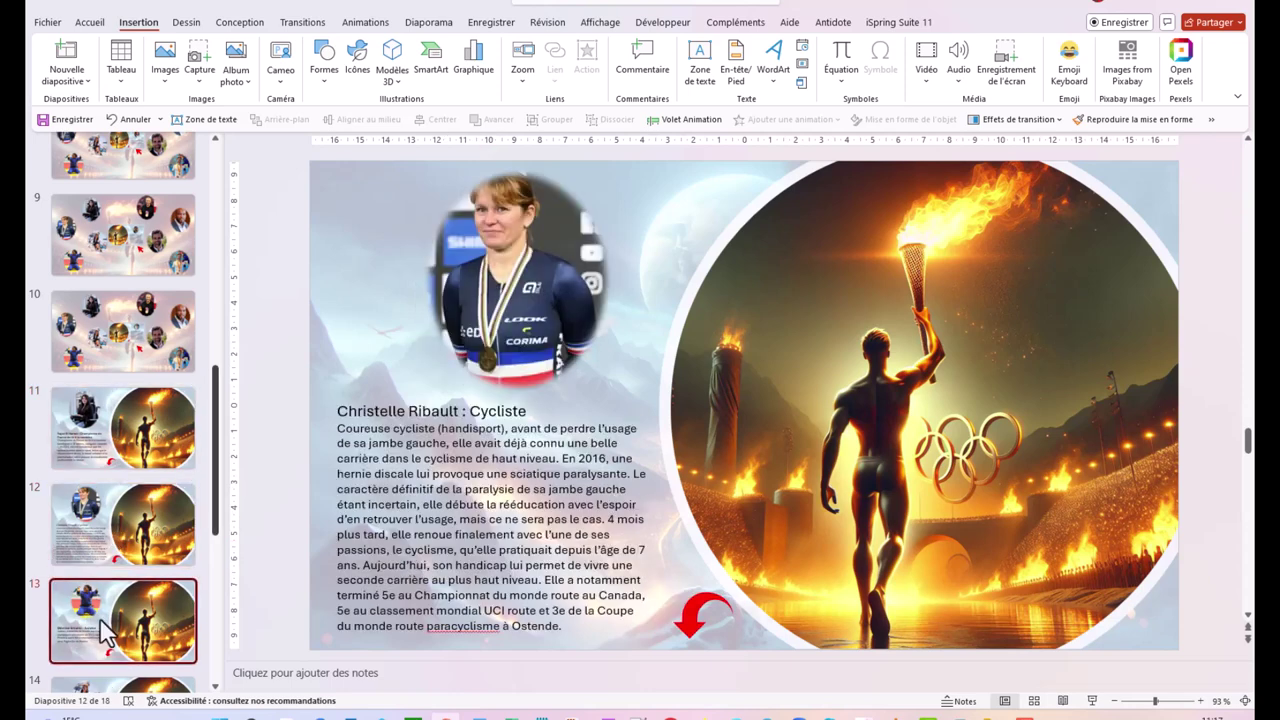
scroll(105, 633, down, 2)
click(98, 635)
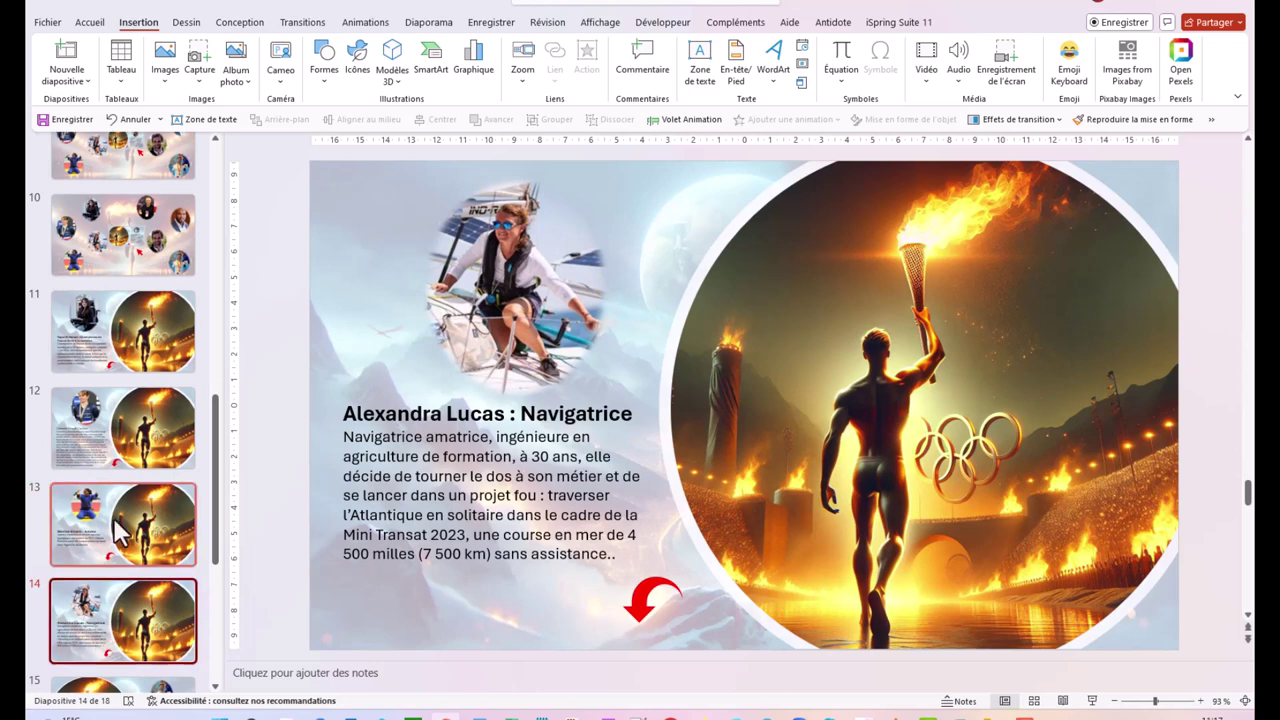
scroll(112, 560, up, 5)
click(91, 594)
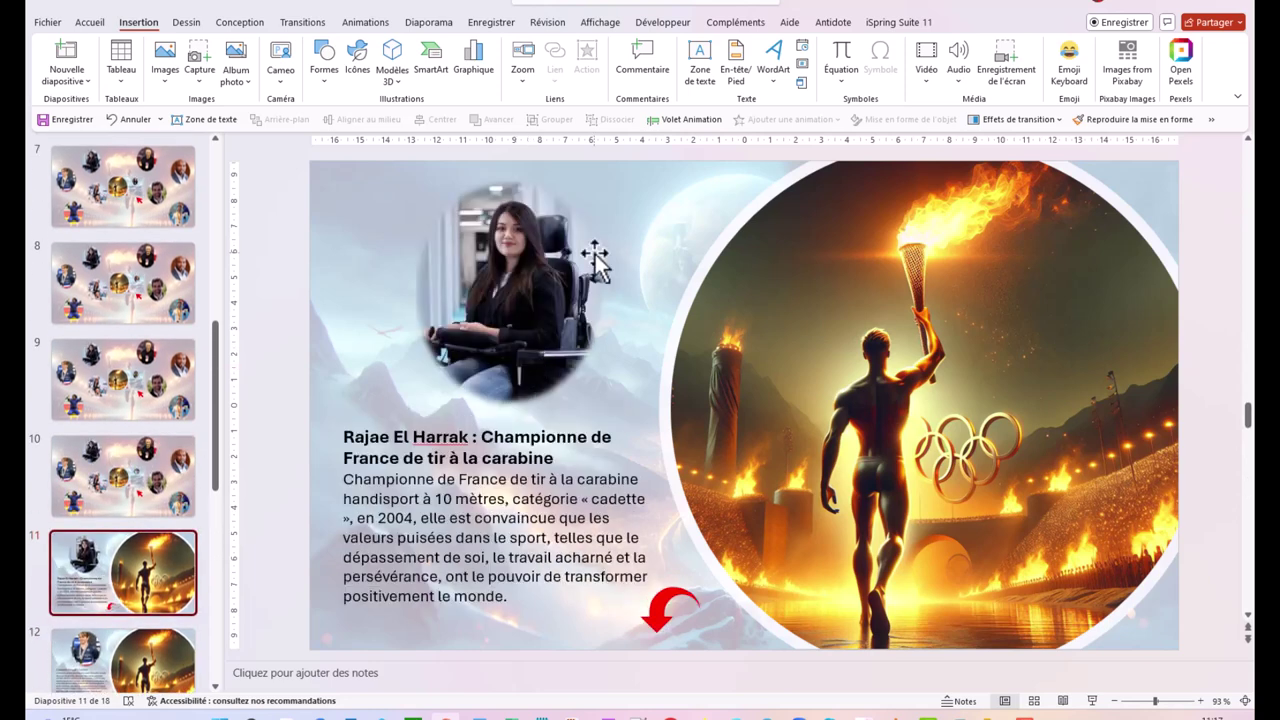
click(662, 612)
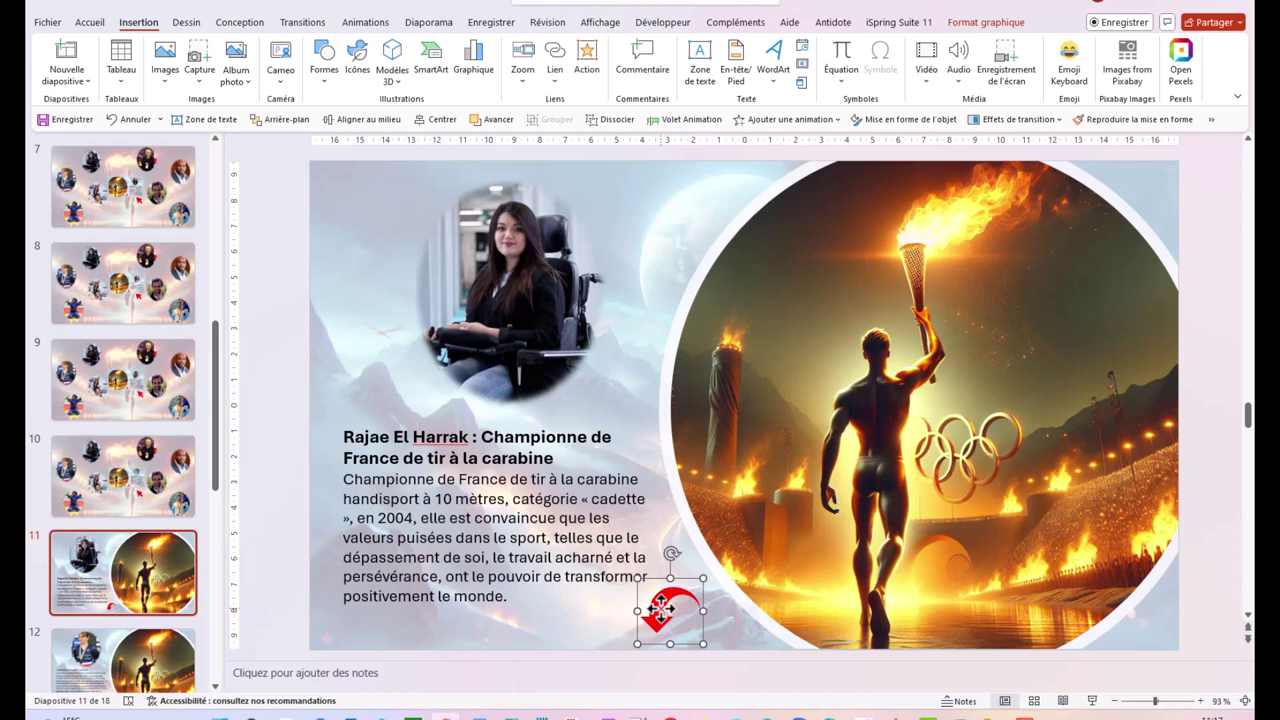
click(588, 60)
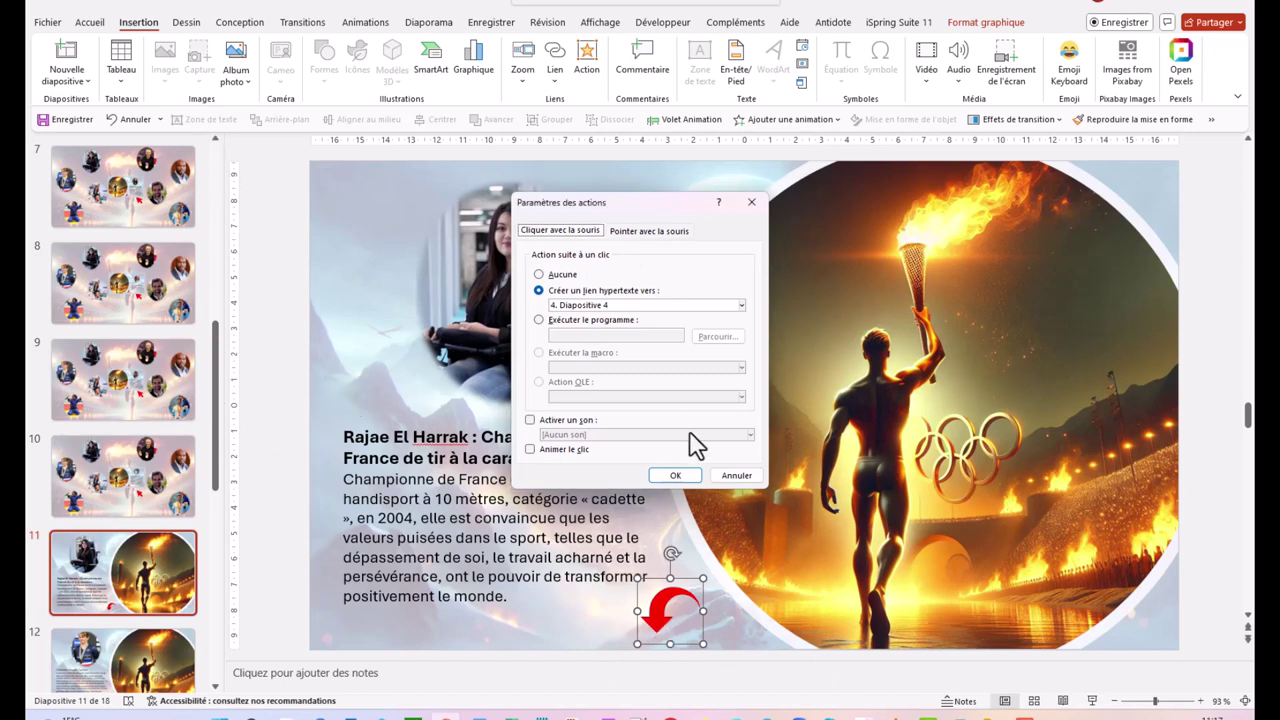
click(736, 475)
scroll(160, 380, up, 5)
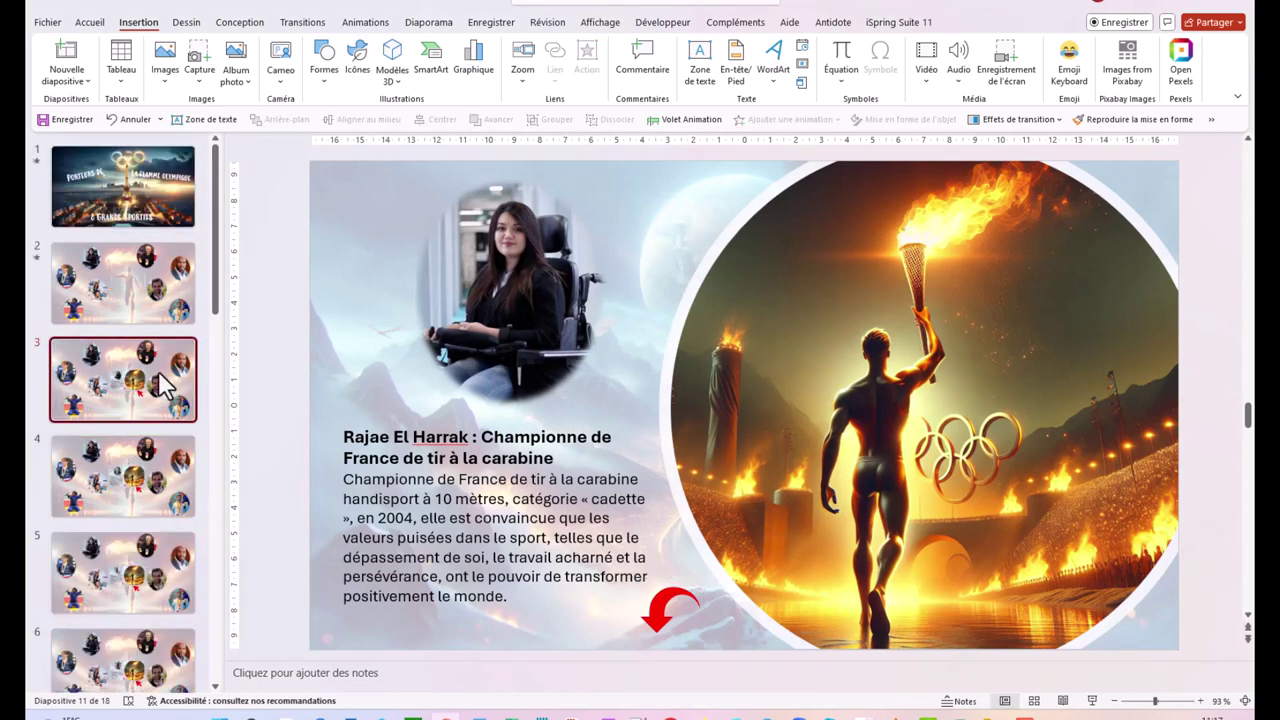
Step: Move through slides 3 and 4 to slide 11
click(160, 380)
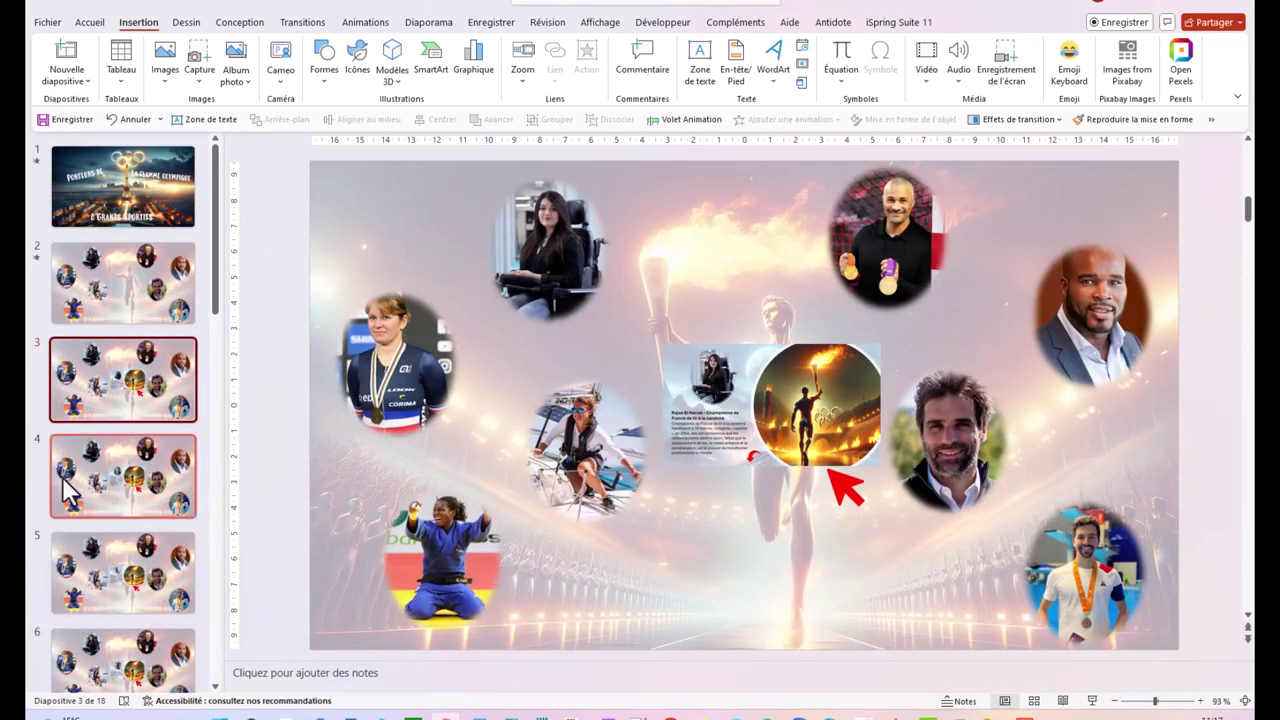
click(135, 495)
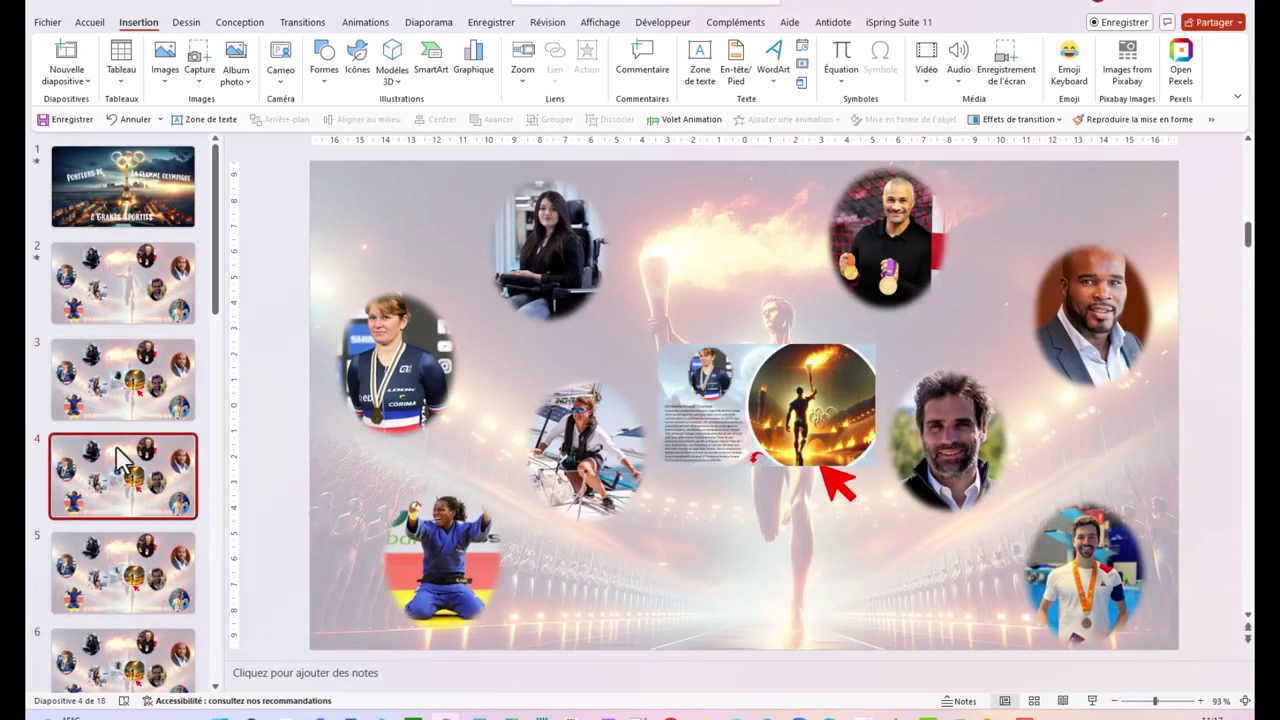
scroll(125, 462, down, 6)
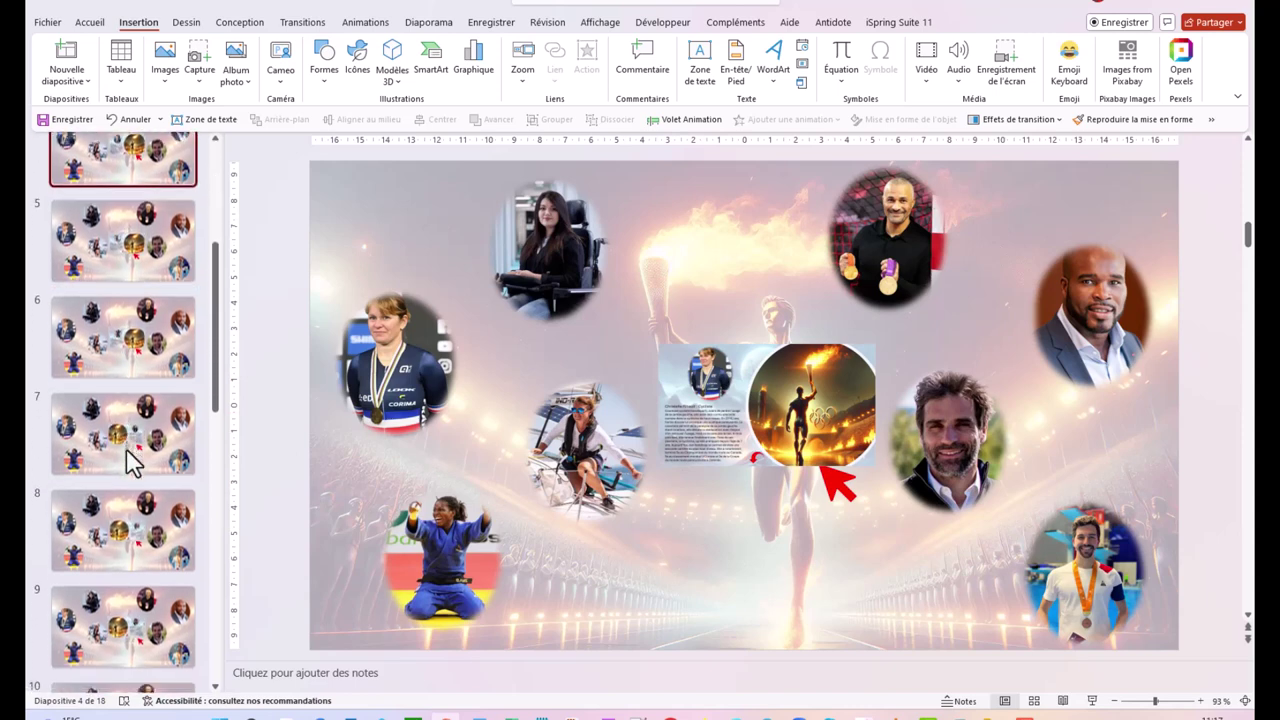
click(122, 462)
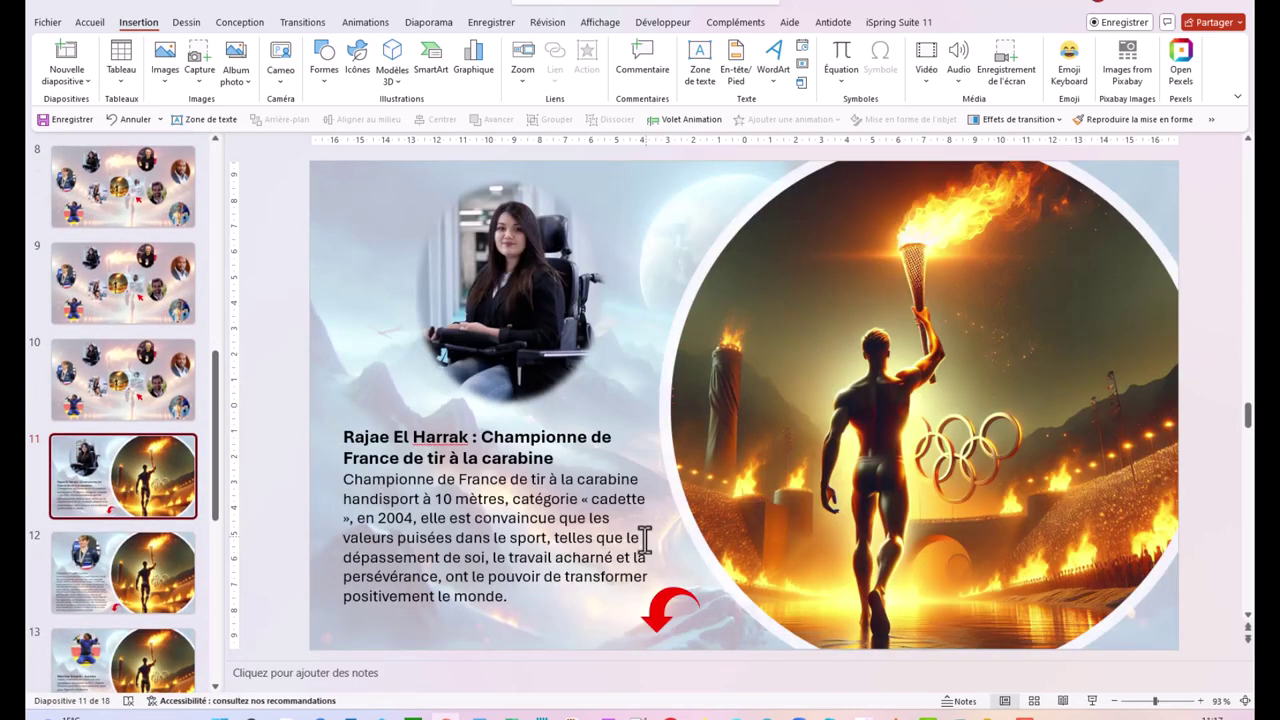
Step: Hyperlink slide 11's return arrow to slide 4 through Action Settings
click(671, 610)
click(588, 58)
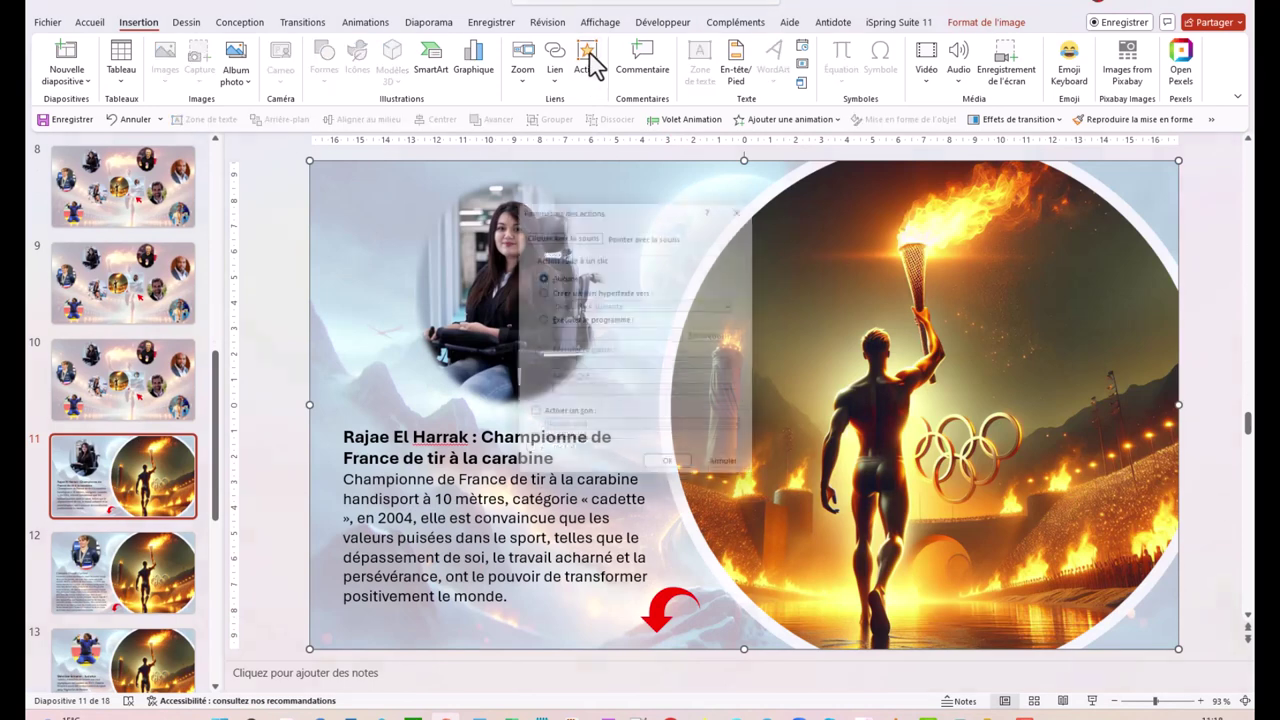
click(541, 290)
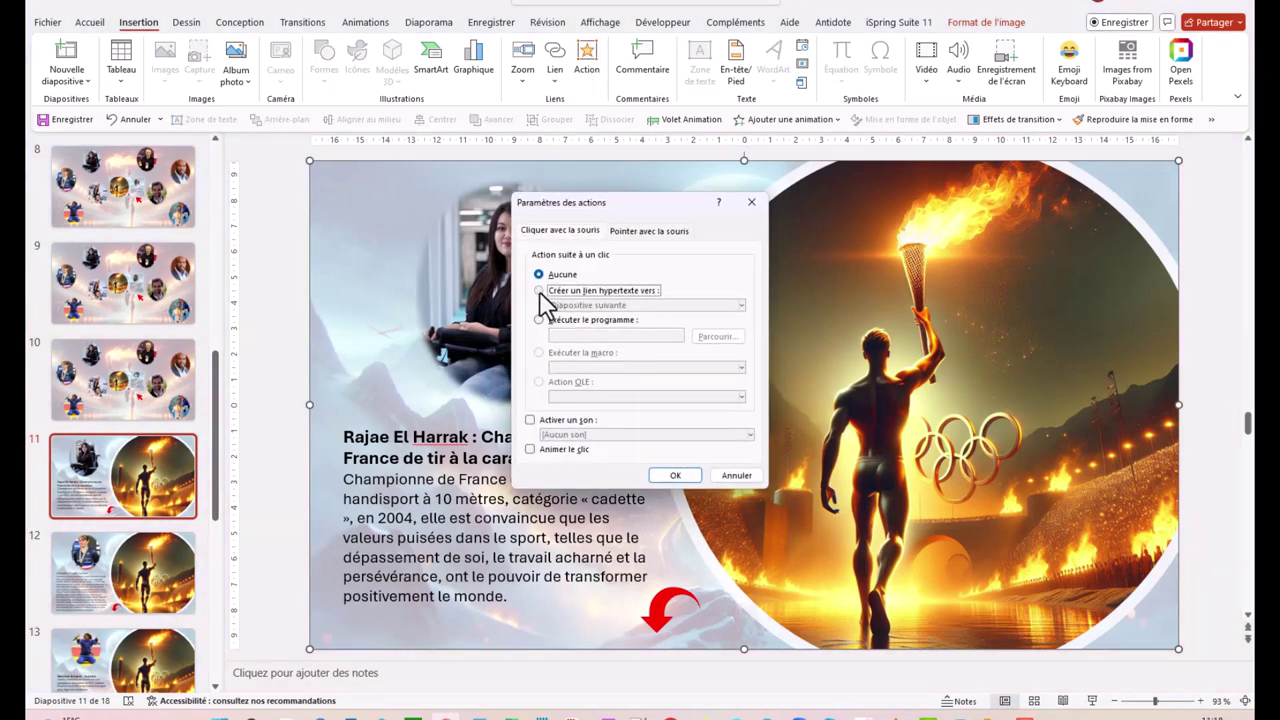
click(697, 304)
click(697, 331)
click(512, 310)
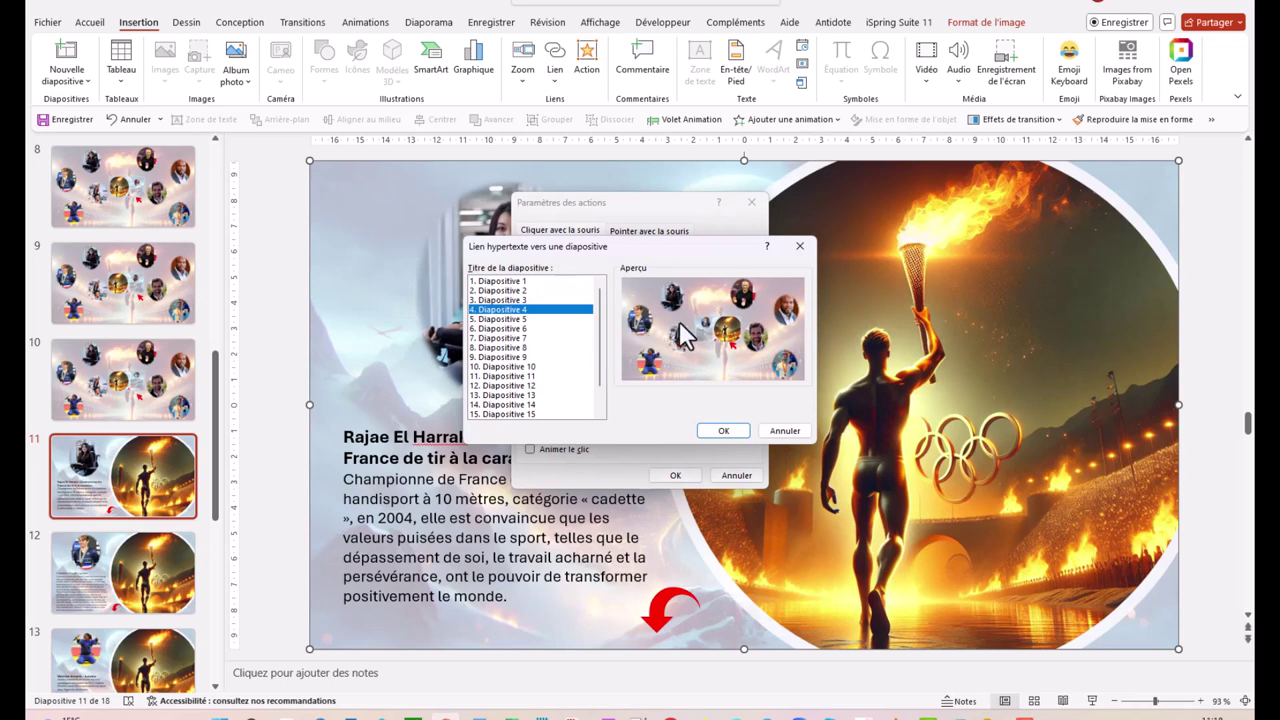
click(722, 429)
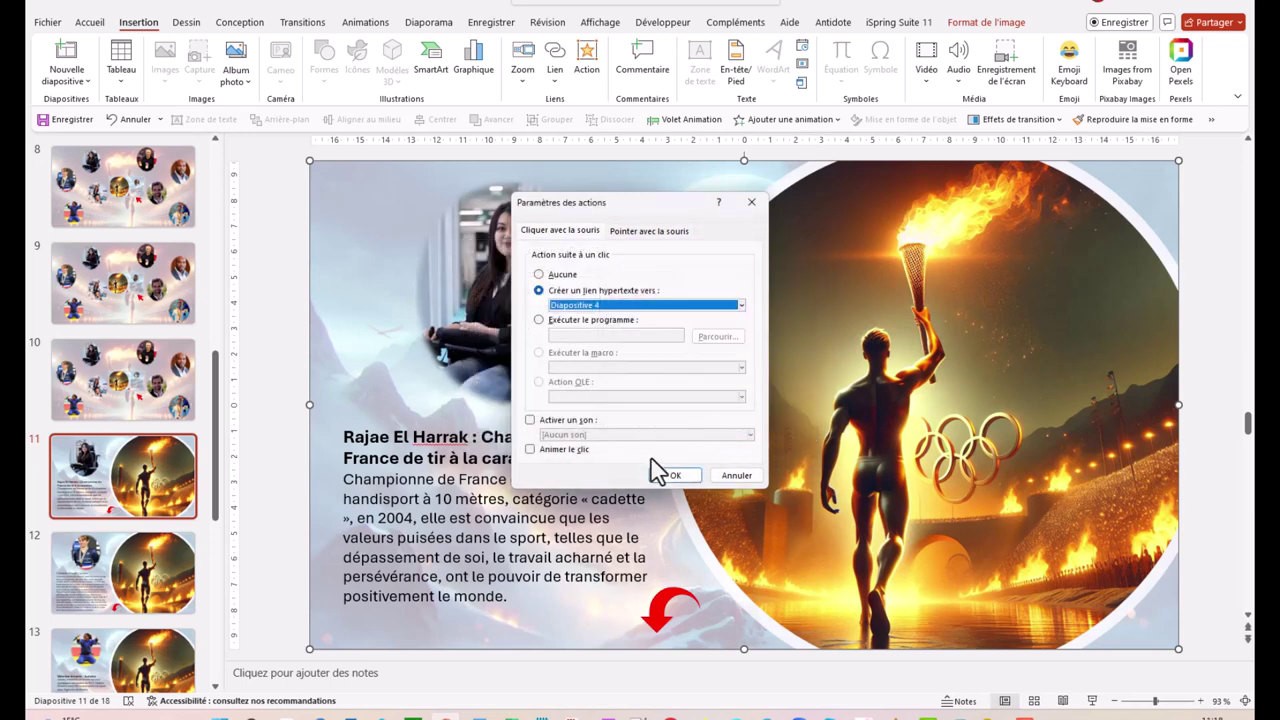
click(675, 476)
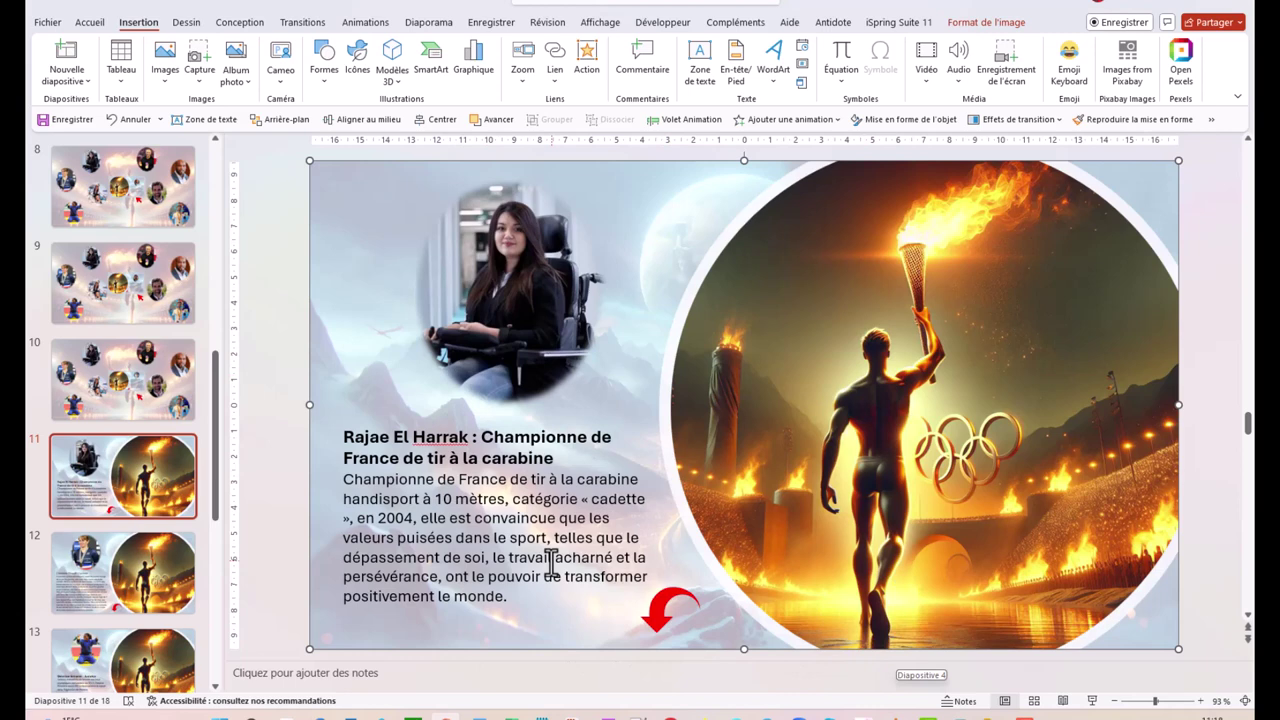
click(100, 510)
scroll(80, 450, up, 6)
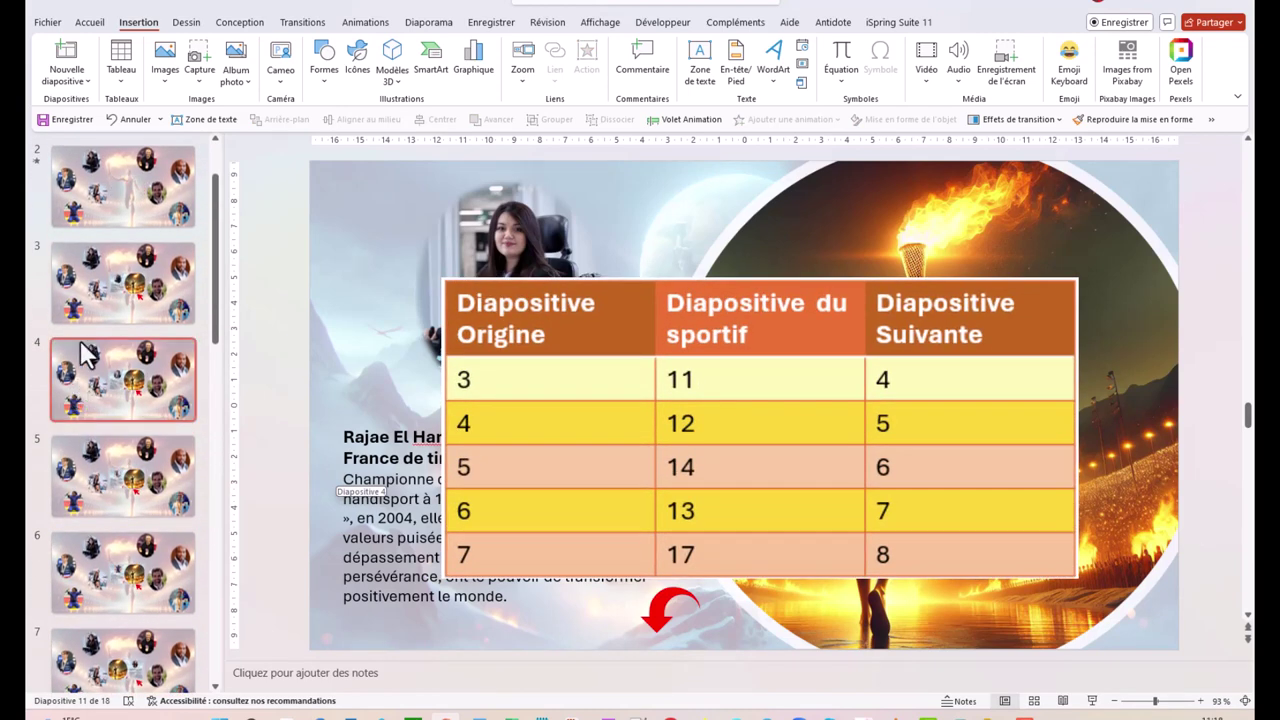
scroll(85, 320, up, 1)
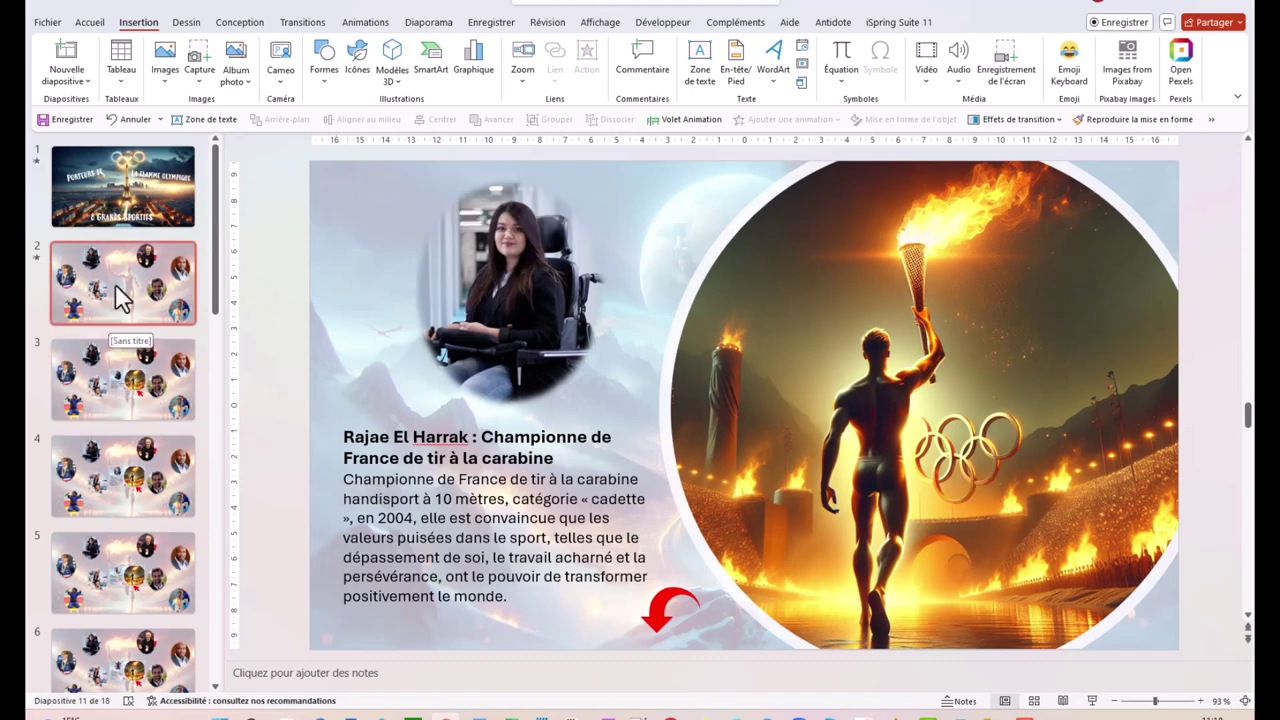
click(118, 297)
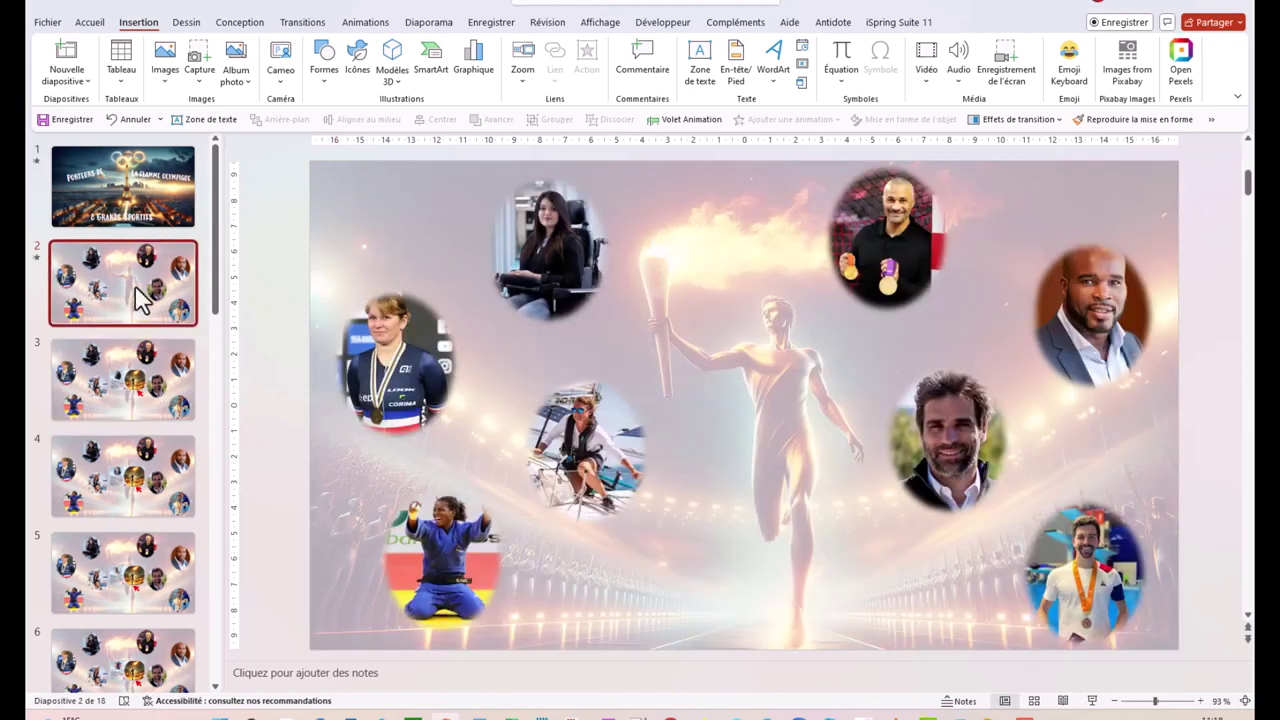
click(98, 400)
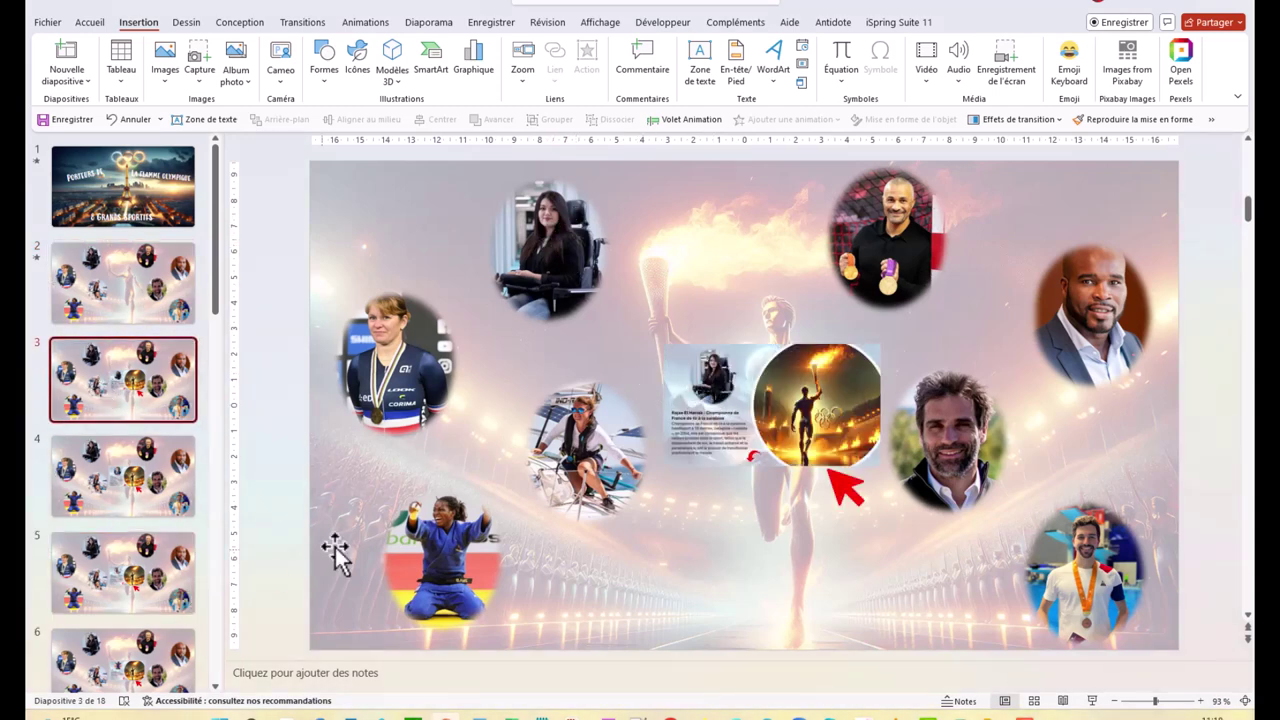
scroll(120, 598, down, 2)
scroll(120, 592, down, 2)
scroll(120, 588, down, 2)
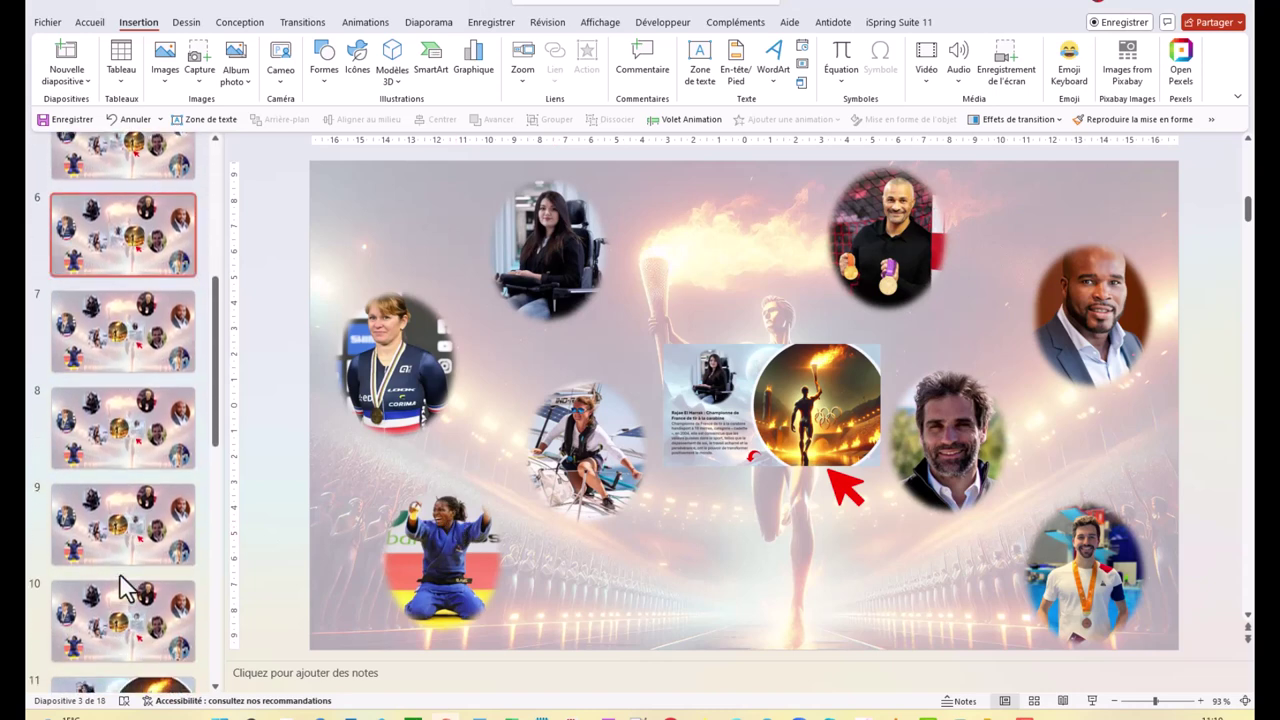
scroll(120, 588, down, 3)
click(88, 492)
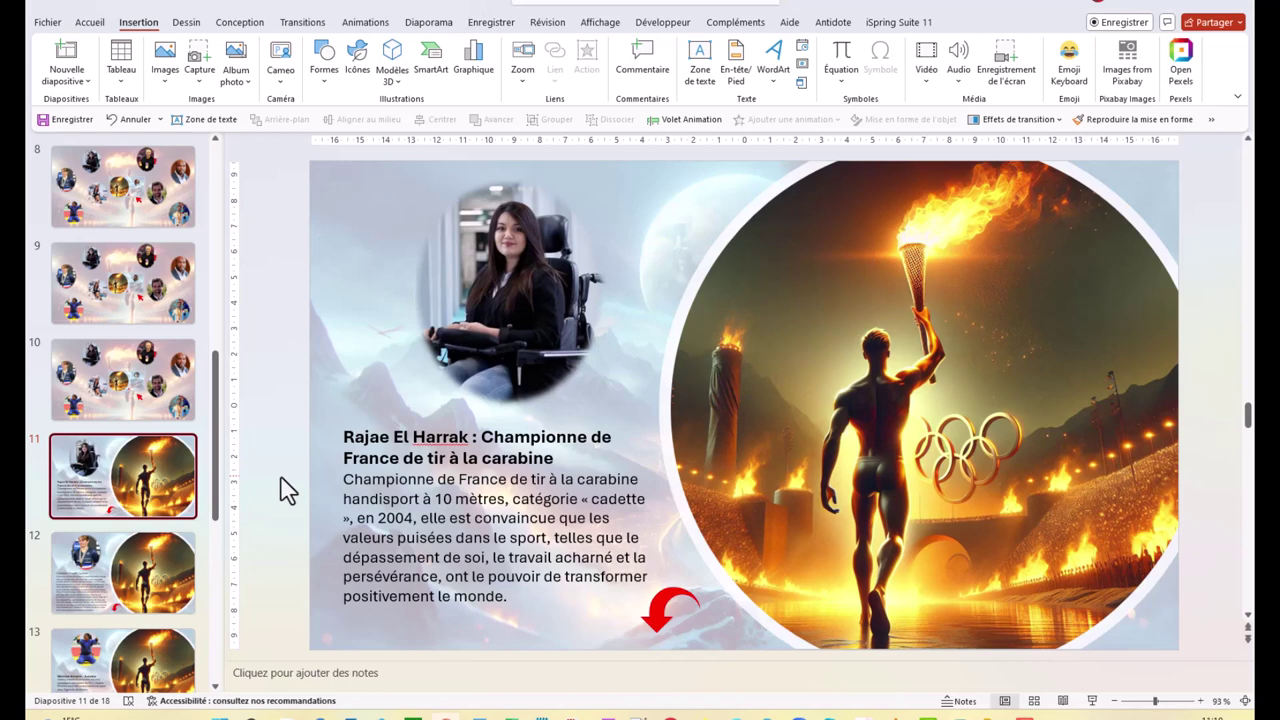
scroll(150, 500, down, 2)
scroll(150, 500, down, 2)
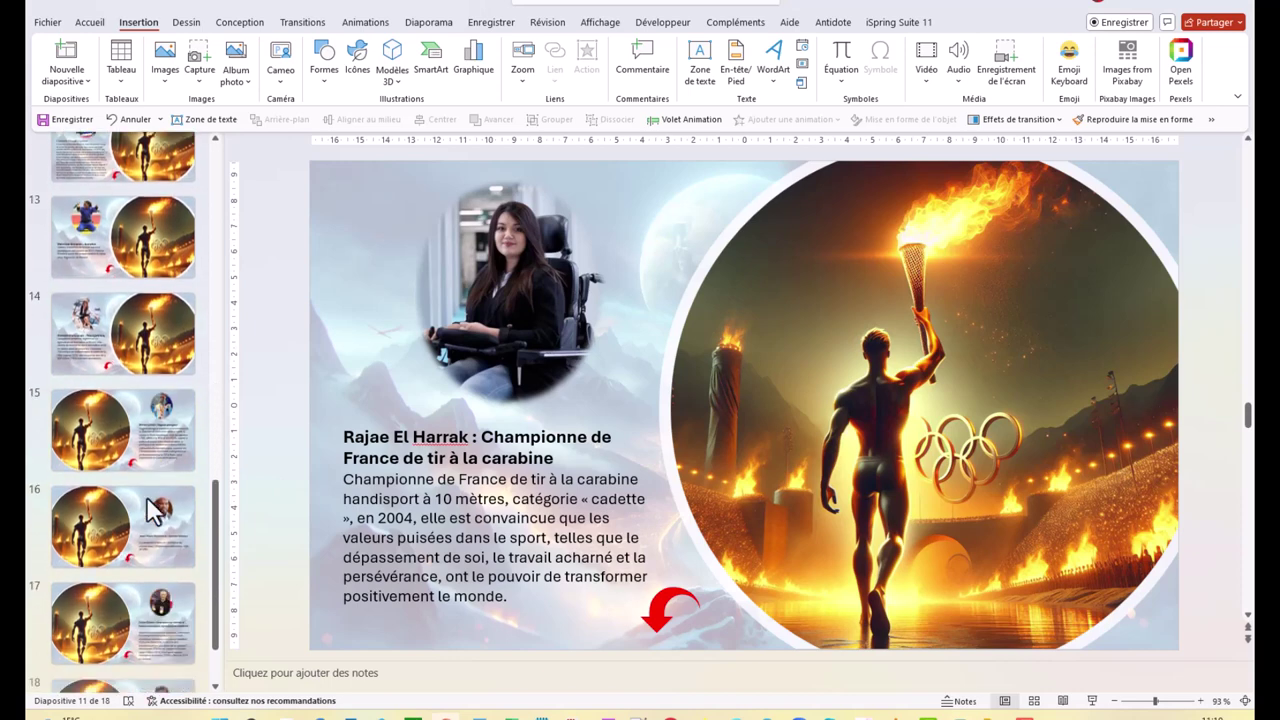
scroll(157, 509, down, 1)
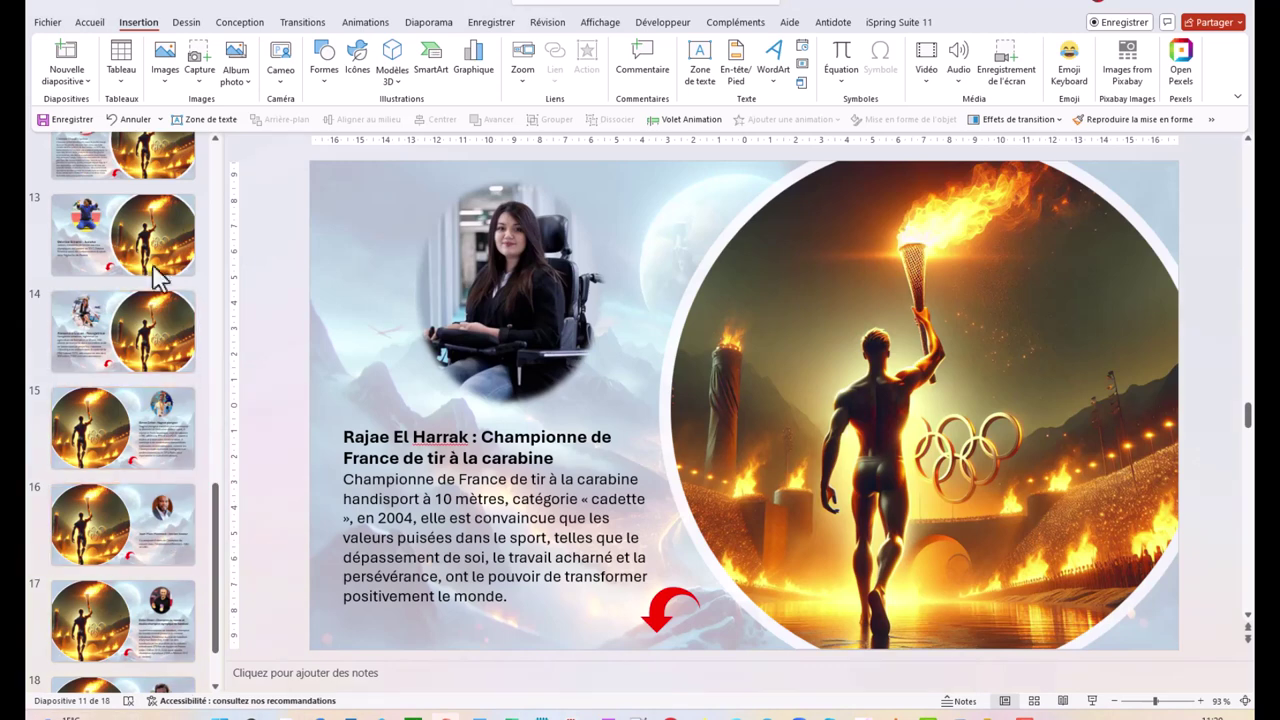
Step: Save the deck as jo flamme1.ppsx, type Diaporama PowerPoint (*.ppsx), in the jo flamme folder
click(48, 24)
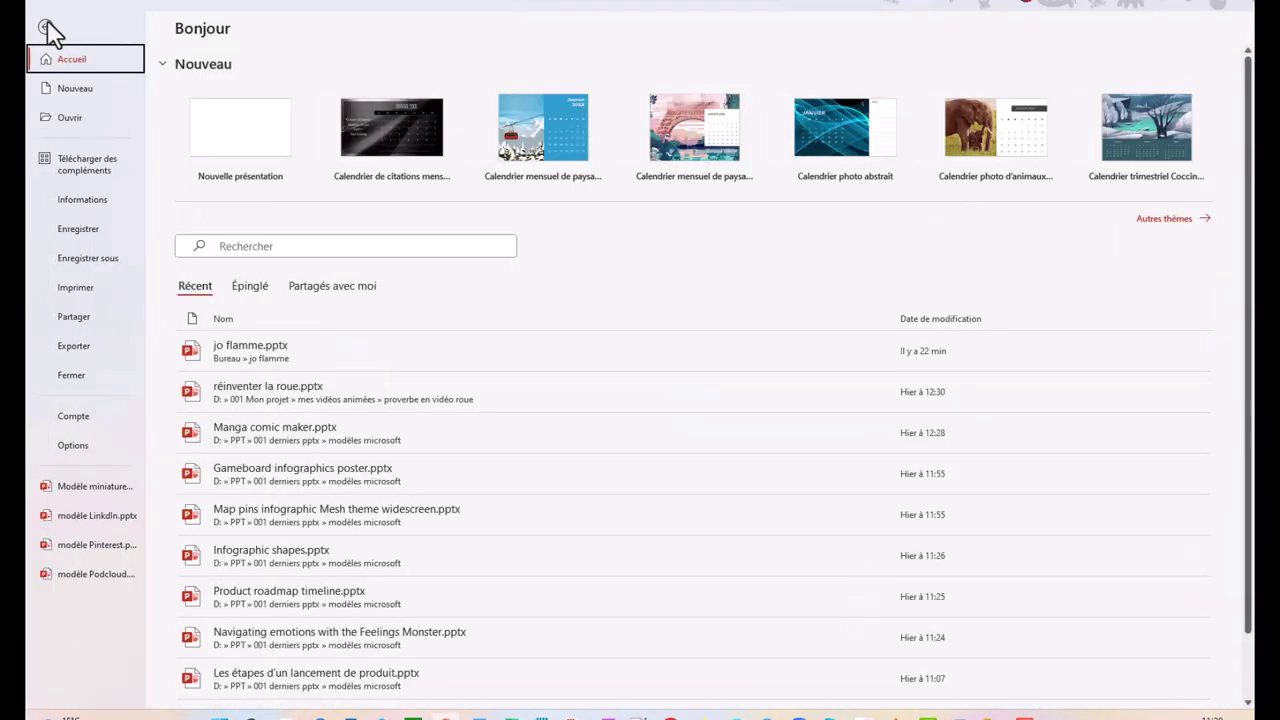
click(80, 260)
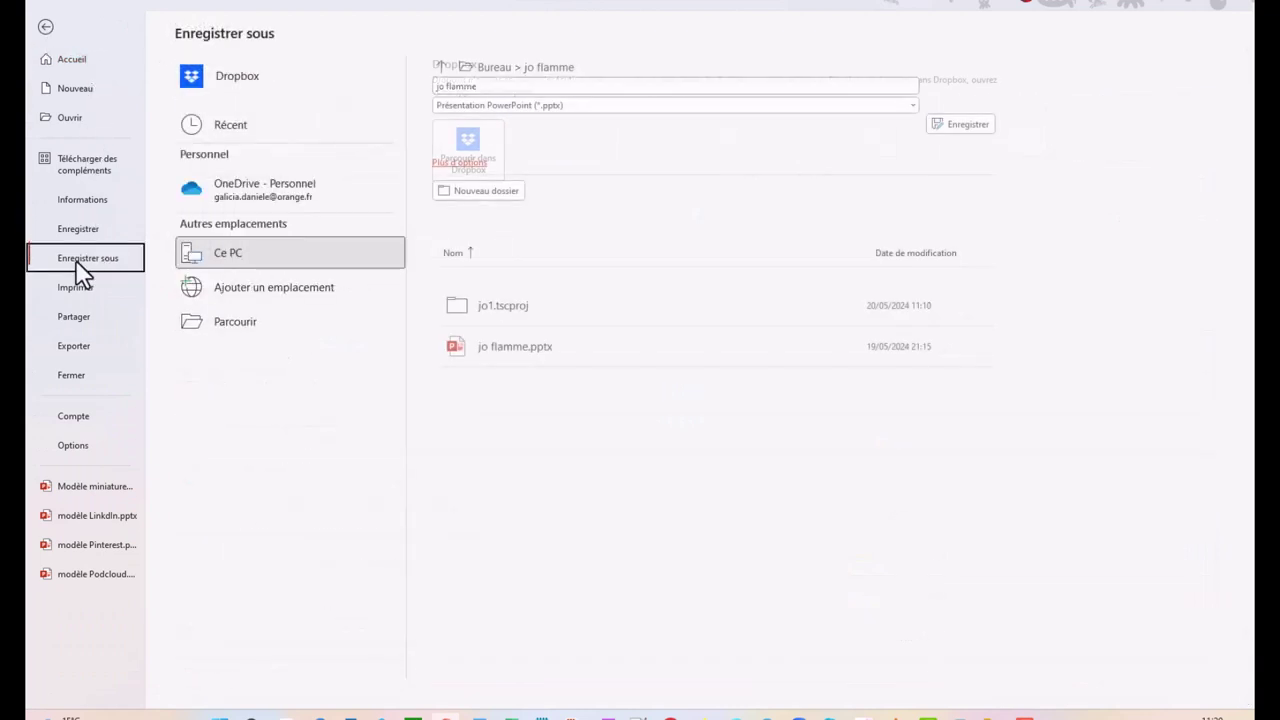
click(242, 332)
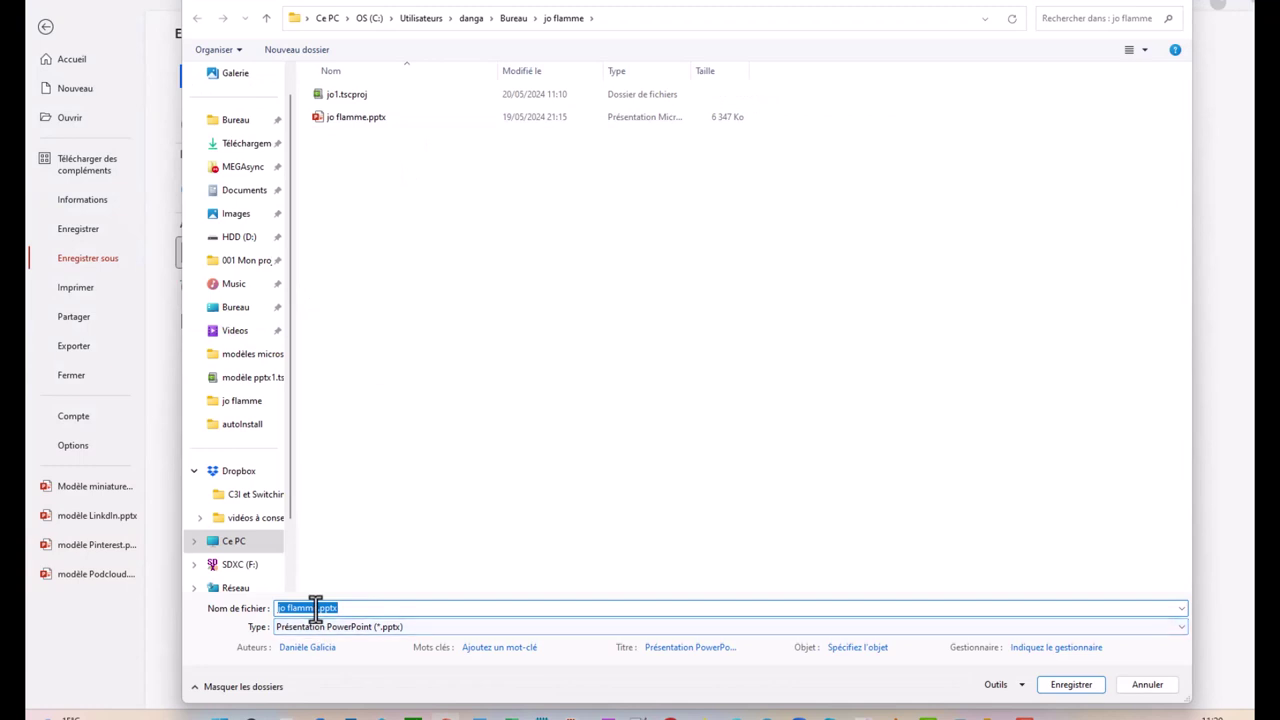
click(316, 607)
text(1)
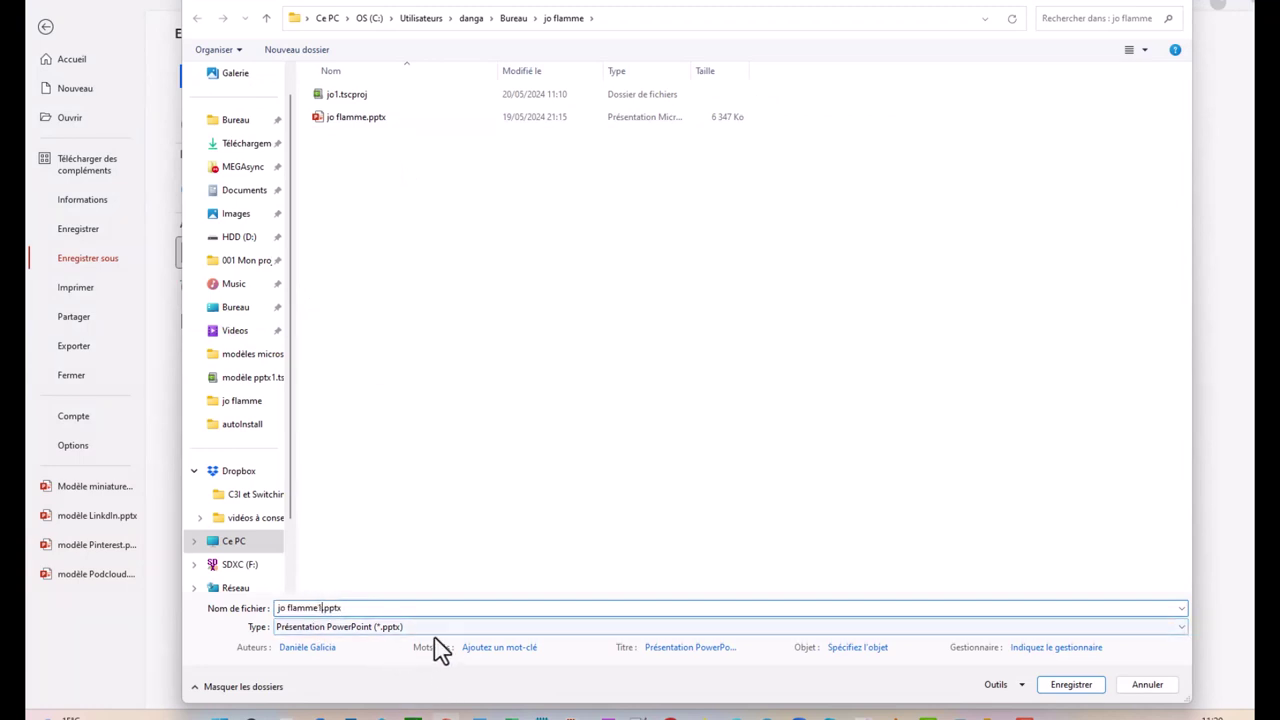
click(447, 628)
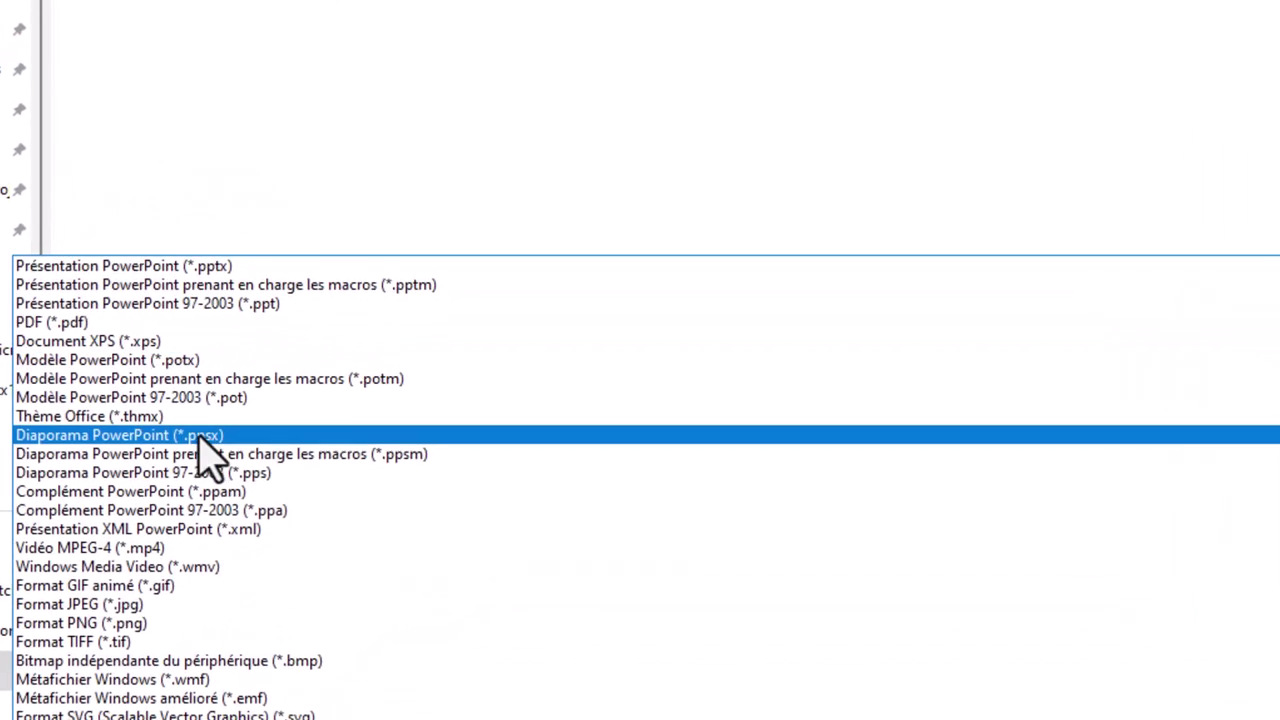
click(205, 437)
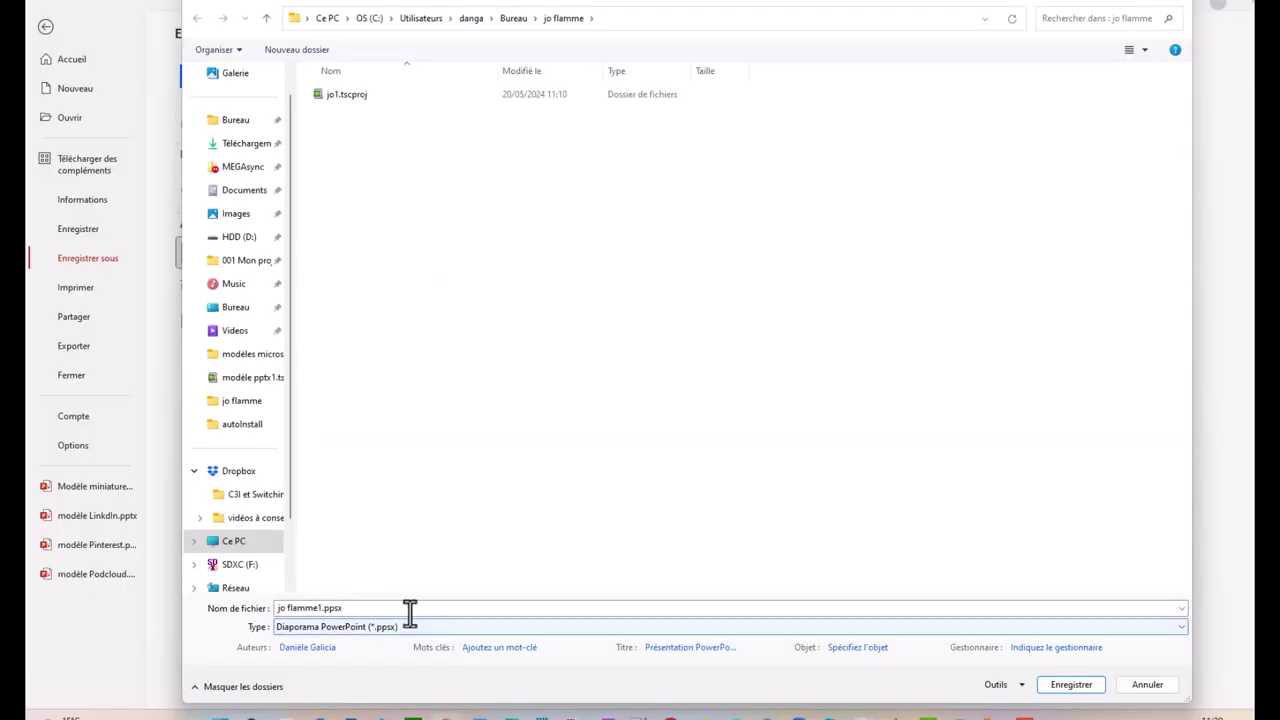
click(1072, 685)
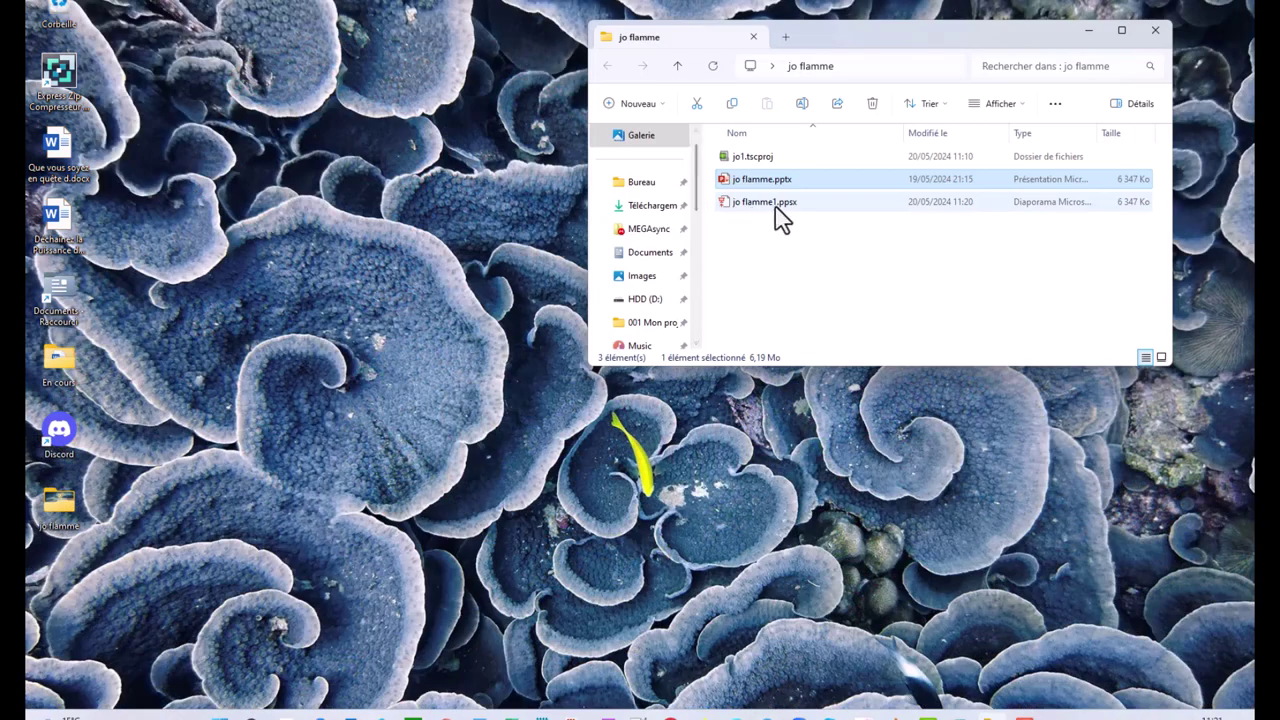
Step: Run jo flamme1.ppsx and test the cyclist and sailor zooms and the return-to-overview arrow
double_click(779, 208)
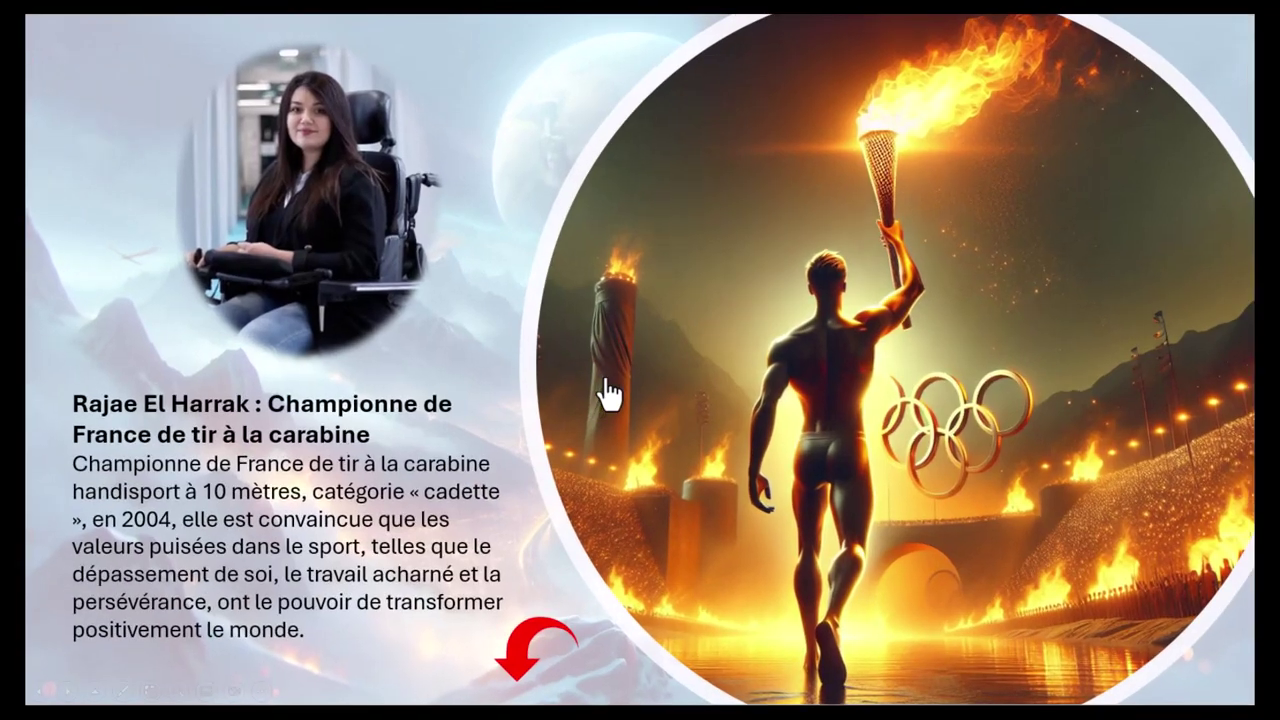
click(530, 678)
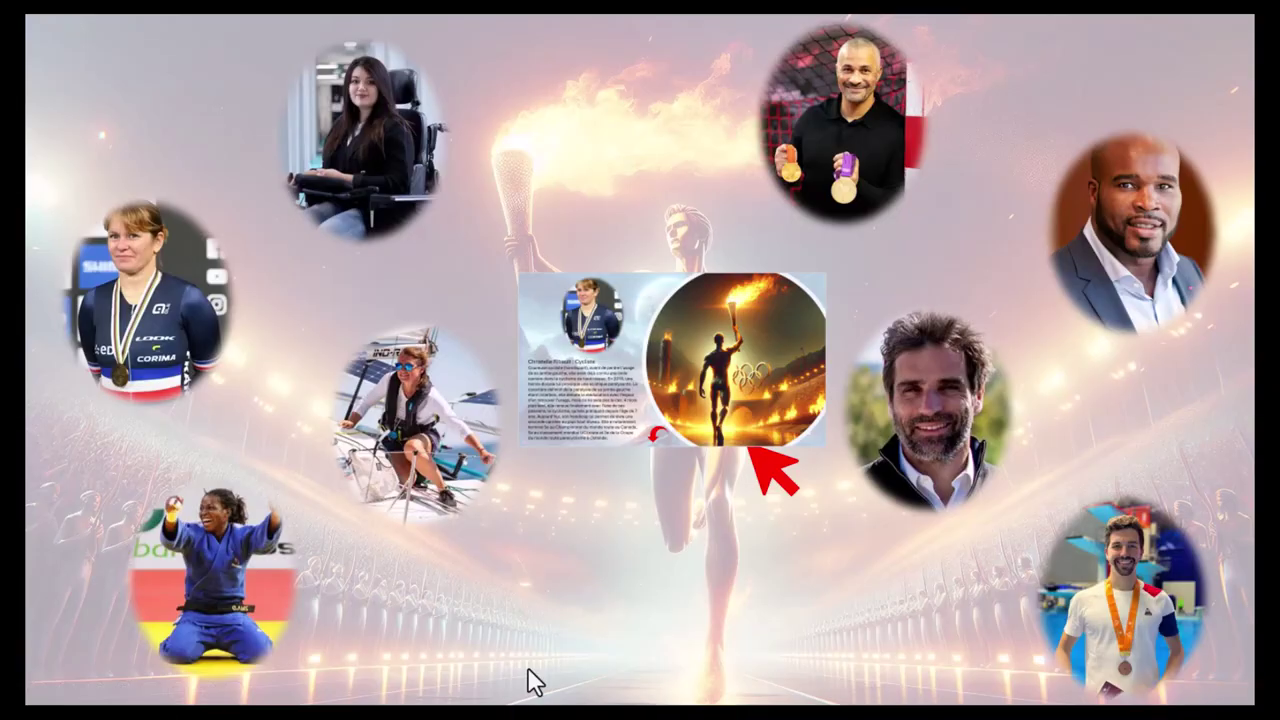
click(645, 368)
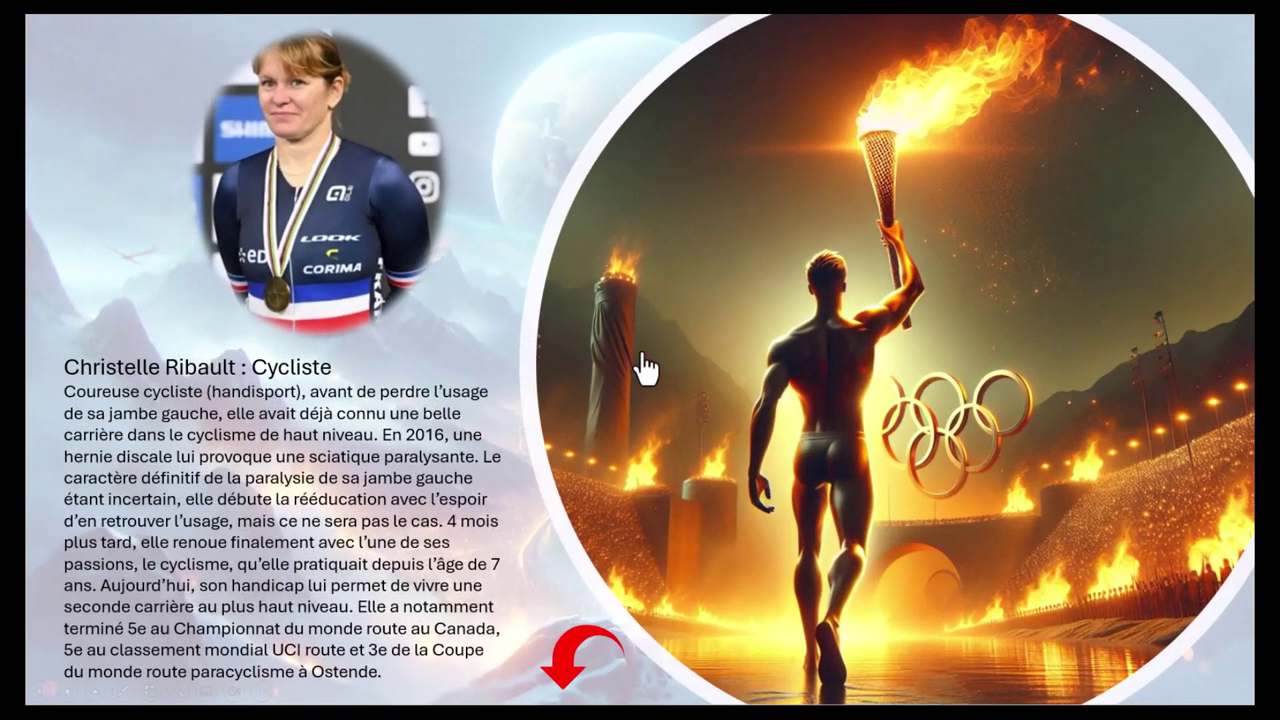
click(578, 674)
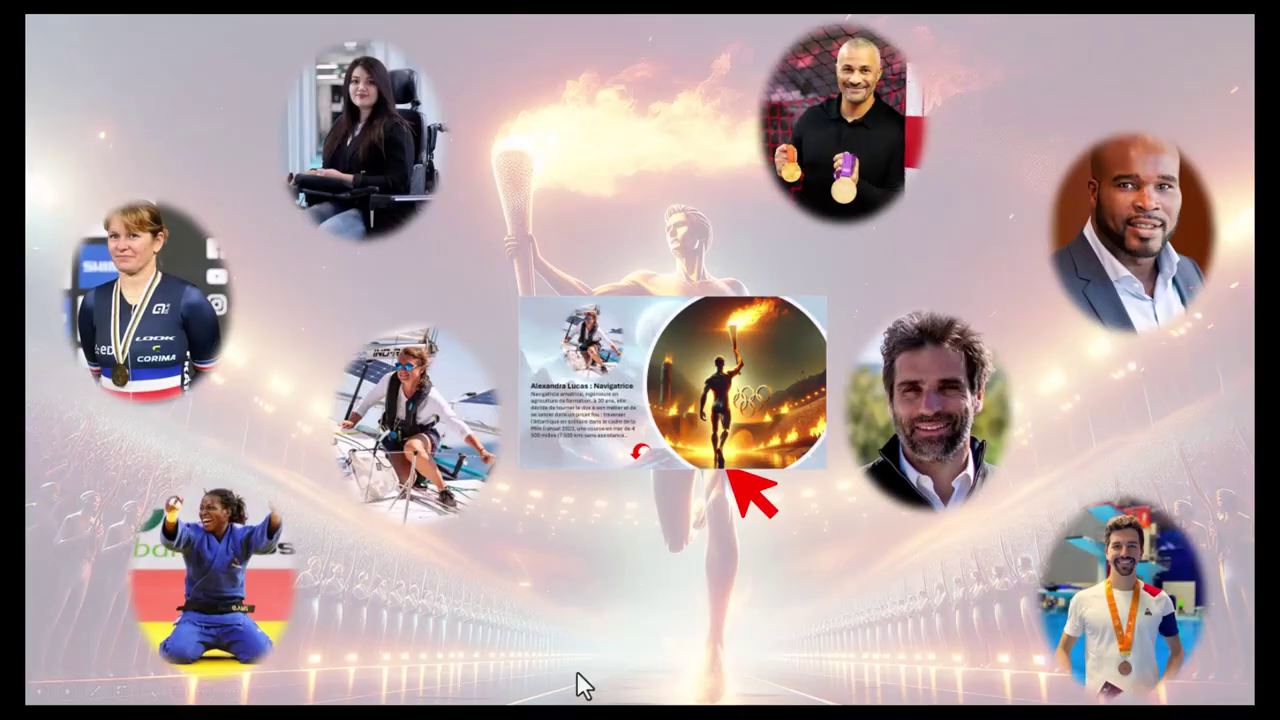
click(738, 440)
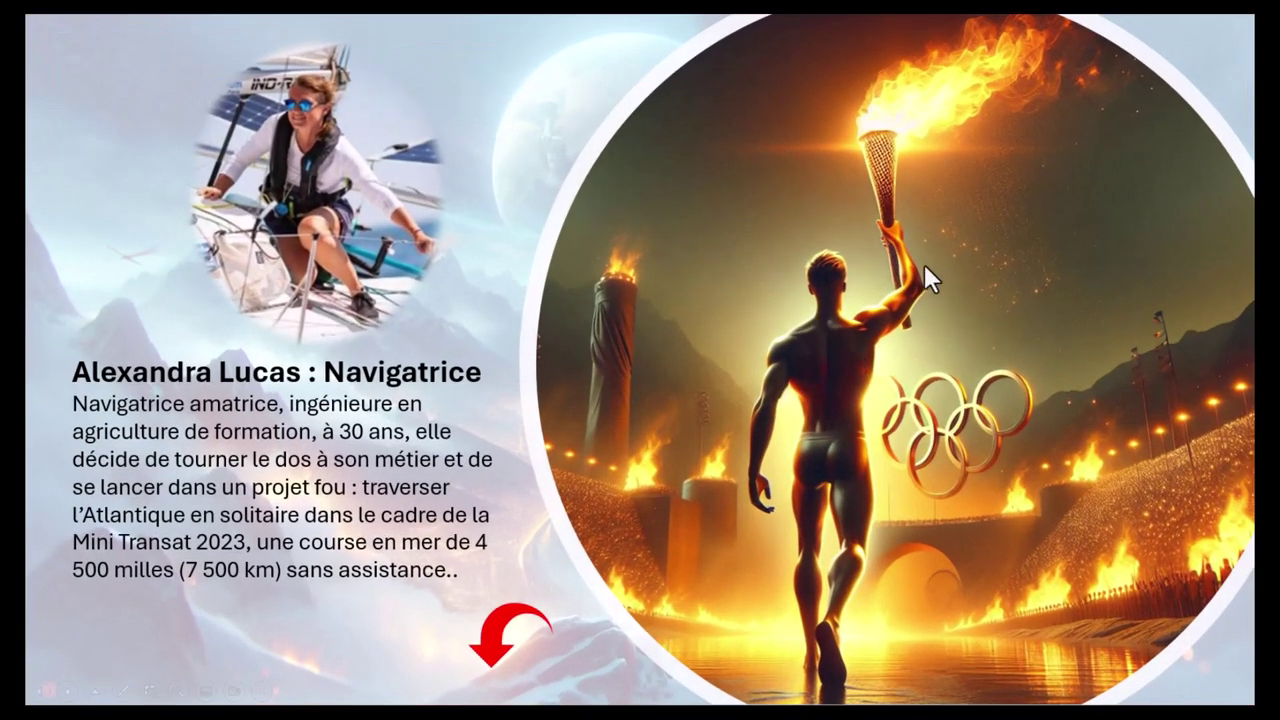
Step: End the slideshow and reopen the editable jo flamme.pptx from the desktop
key(Escape)
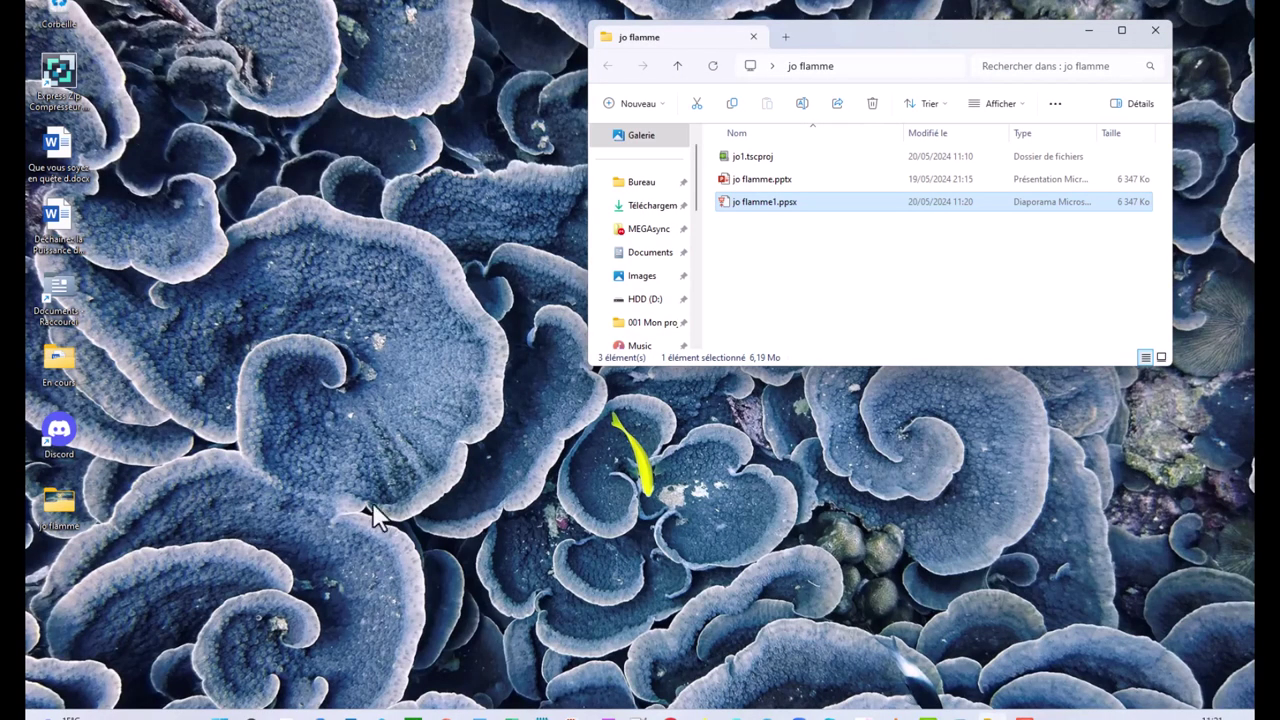
click(775, 184)
double_click(778, 185)
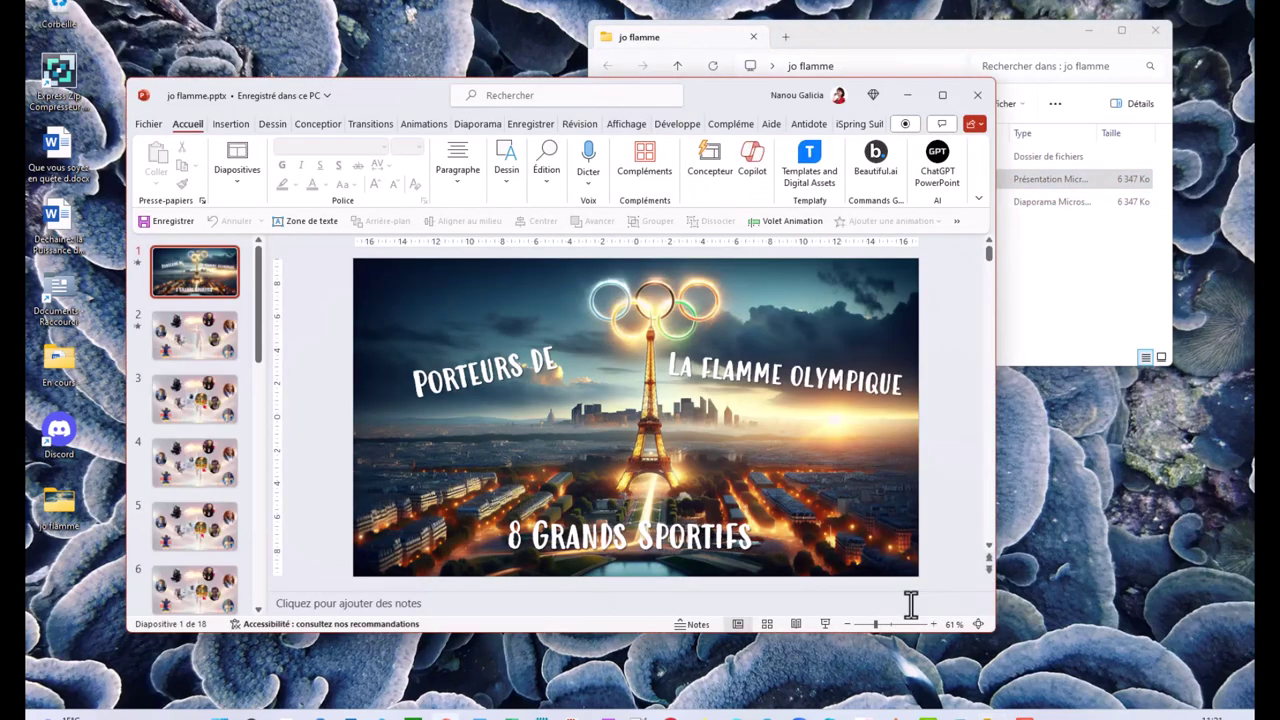
Step: Maximize the PowerPoint window showing jo flamme.pptx's title slide
click(942, 95)
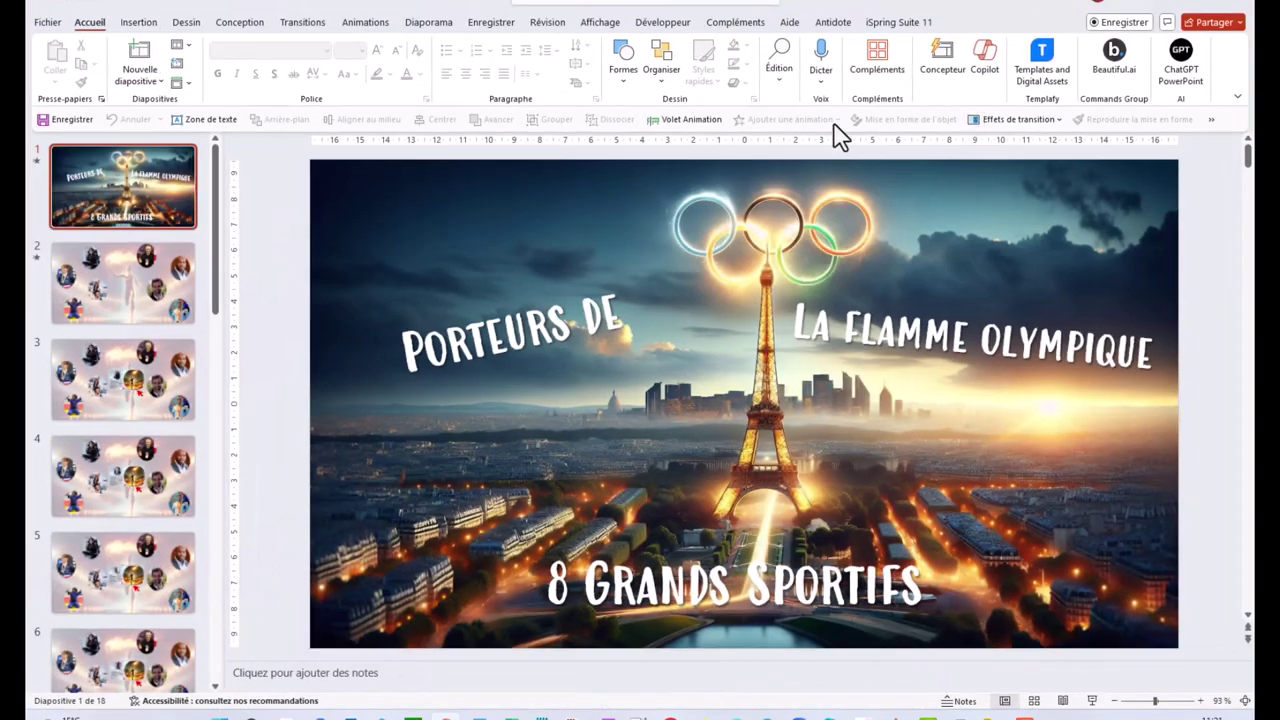